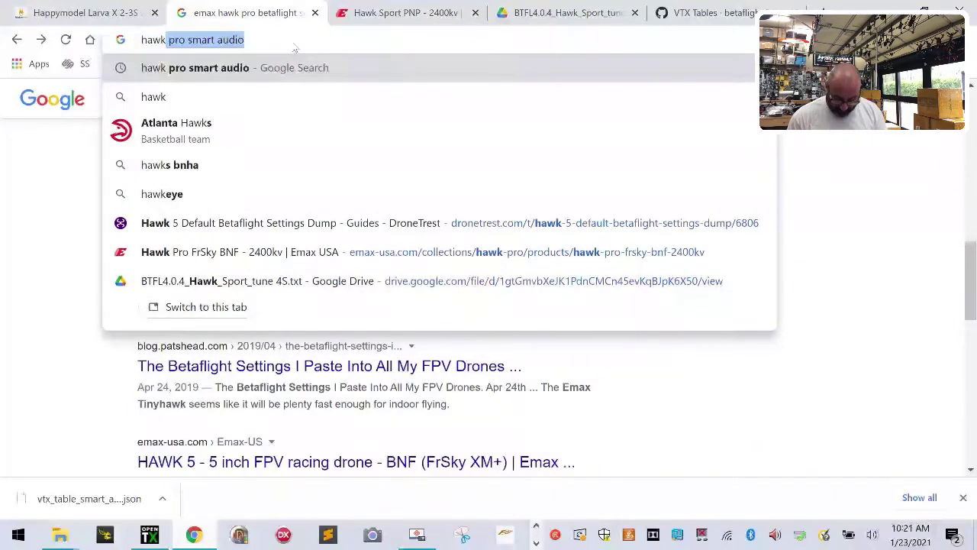
Step: Search the web for "hawk 5 sport manual" and open the Banggood PDF manual
type("5 sport manual")
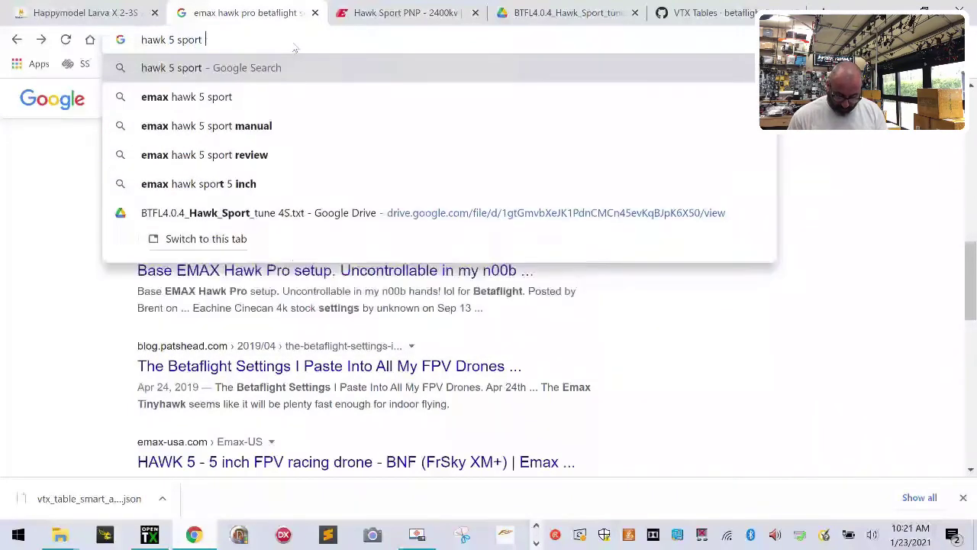
key("Return")
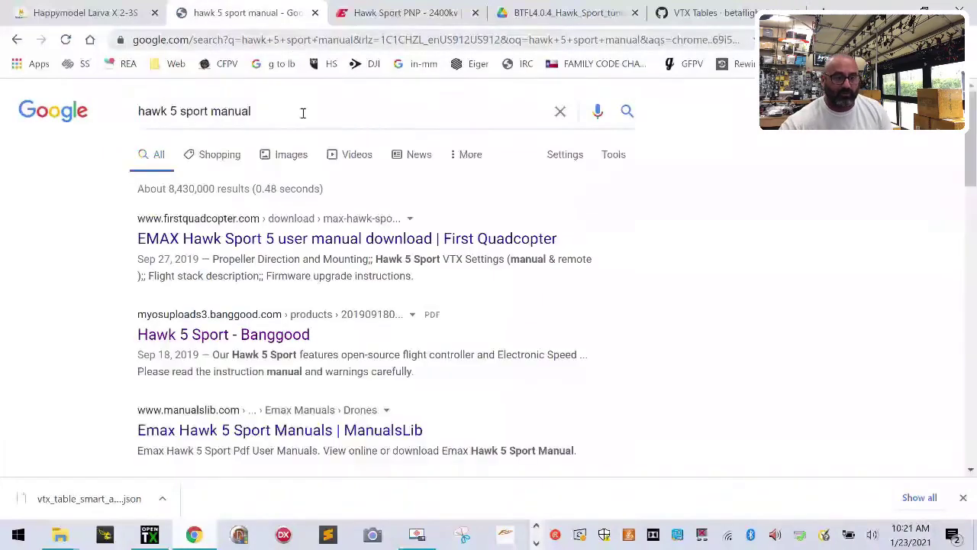
left_click(261, 335)
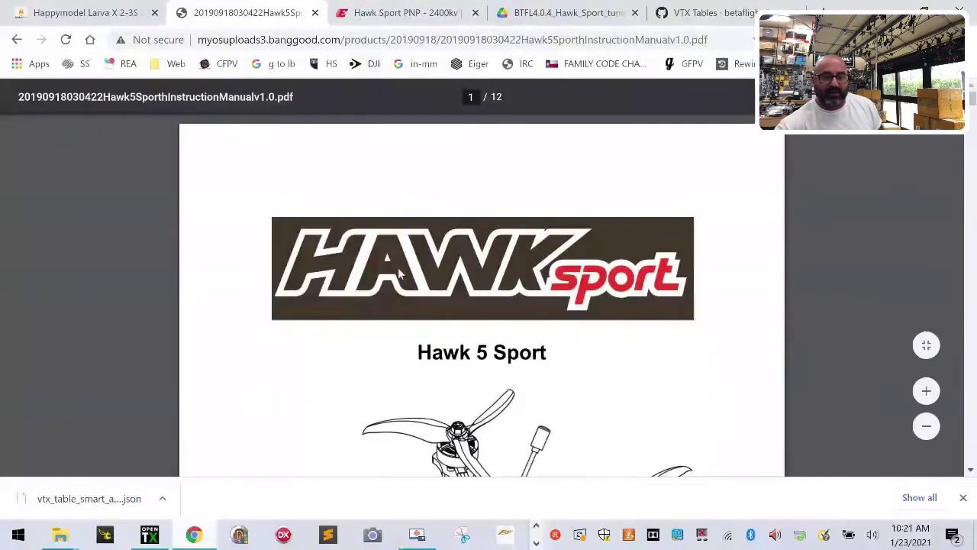
Step: Examine the Hawk 5 Sport manual's VTX button instructions, channel charts and section on changing VTX settings via Betaflight OSD
scroll(399, 269, "down", 8)
scroll(467, 371, "up", 2)
scroll(480, 209, "down", 2)
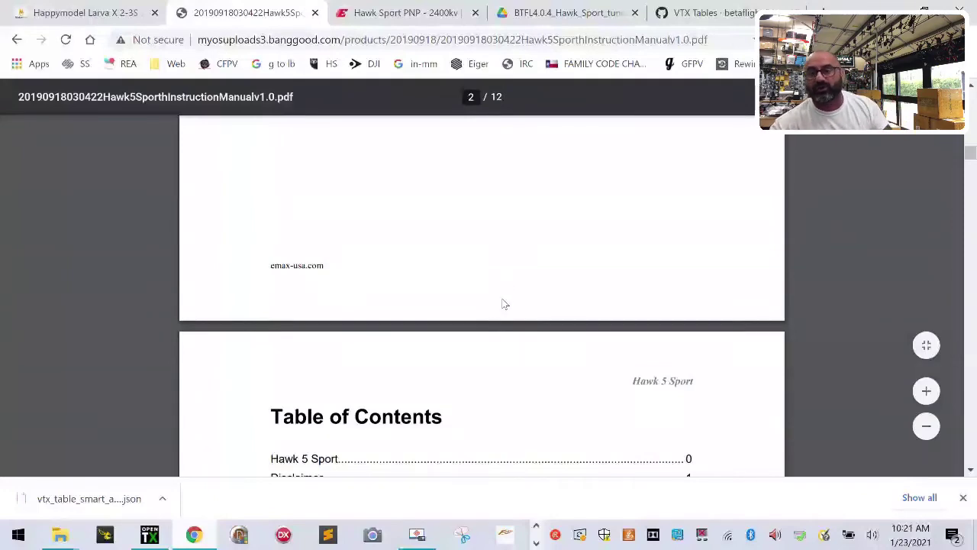
scroll(514, 291, "down", 5)
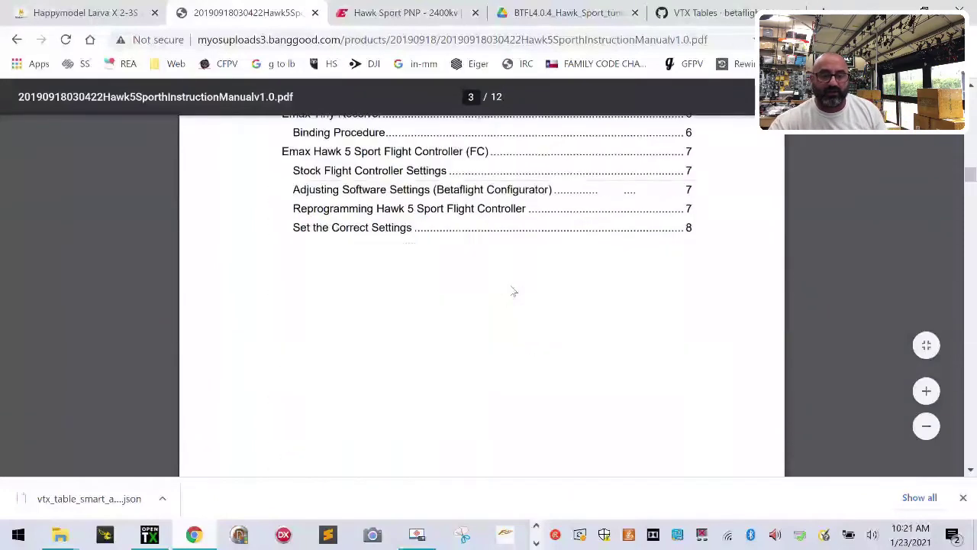
scroll(514, 292, "down", 6)
scroll(512, 294, "down", 8)
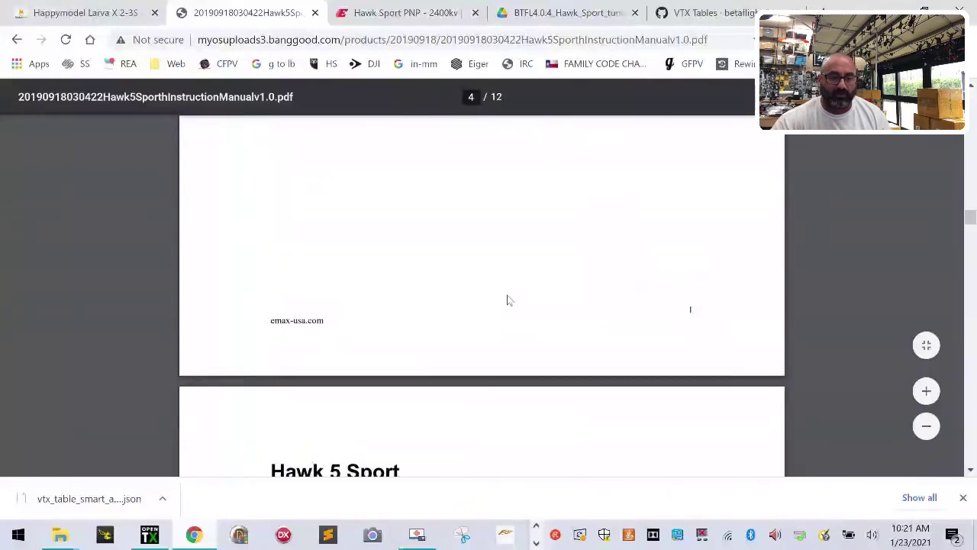
scroll(509, 299, "down", 5)
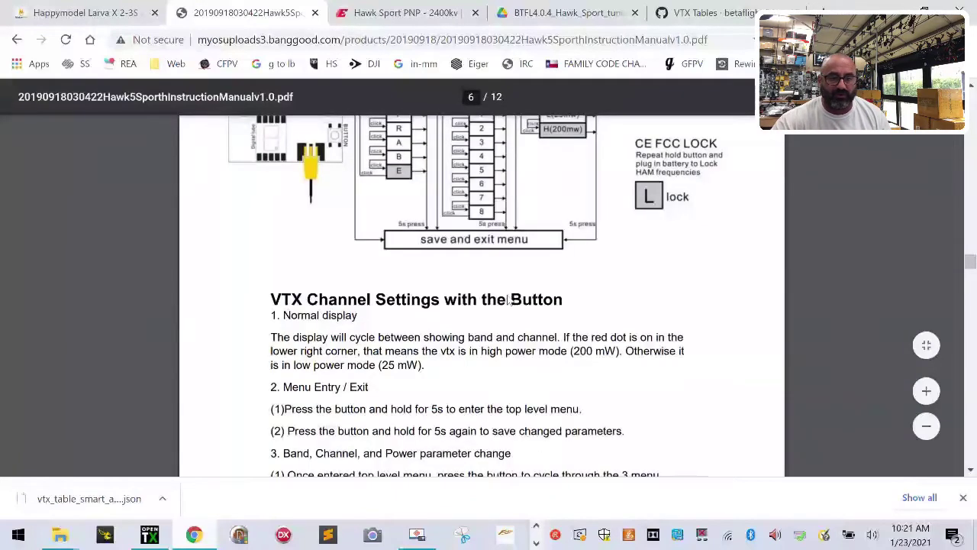
scroll(508, 299, "up", 4)
scroll(508, 300, "down", 6)
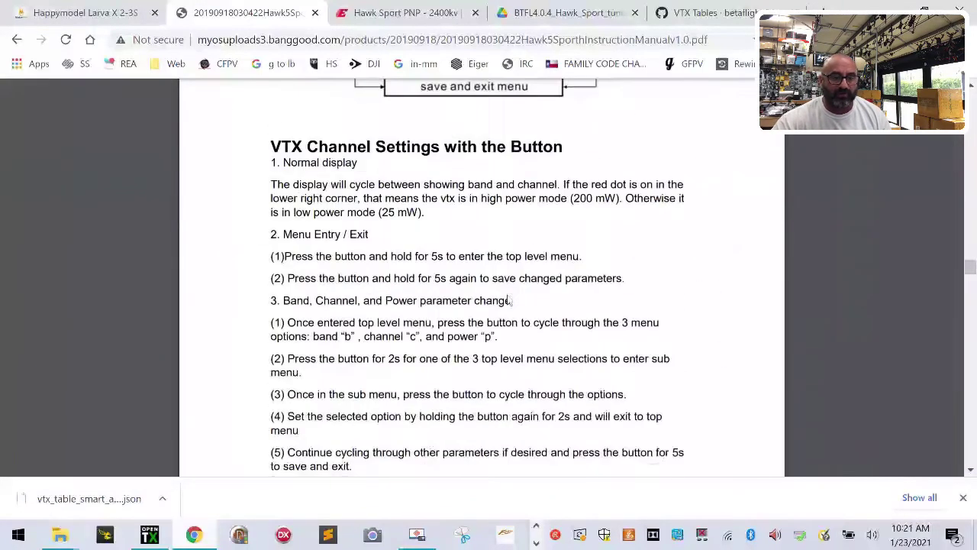
scroll(509, 300, "down", 5)
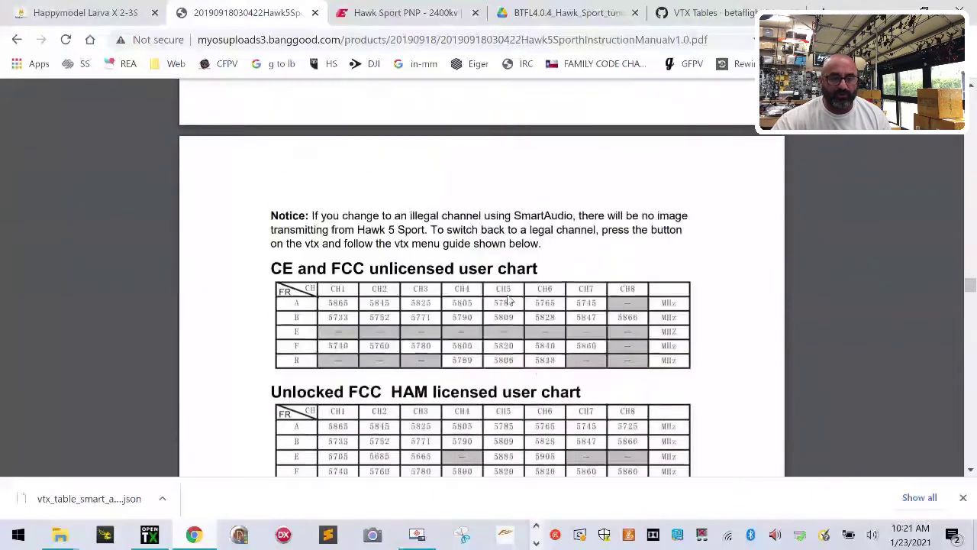
scroll(509, 300, "down", 4)
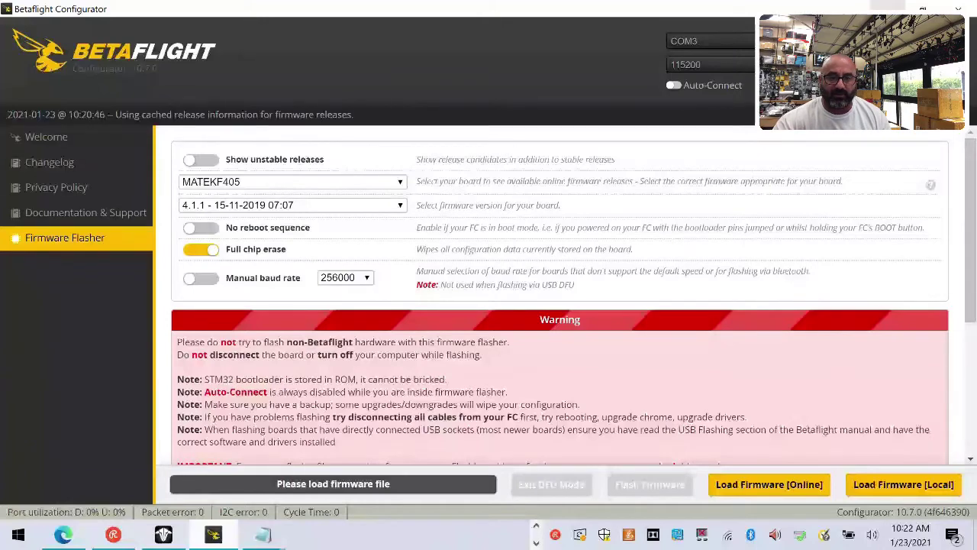
Step: In Betaflight Configurator, connect to the flight controller and open its serial port assignments
left_click(743, 53)
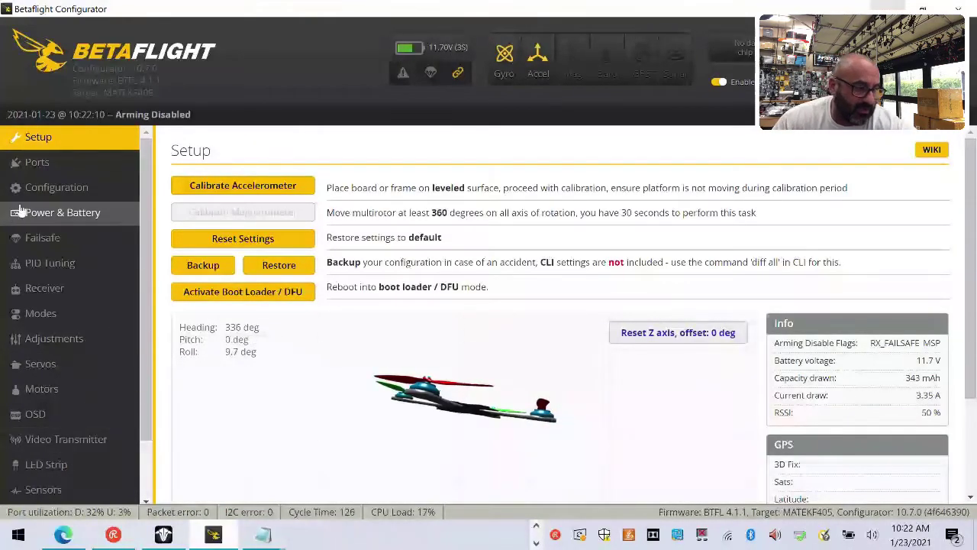
left_click(69, 163)
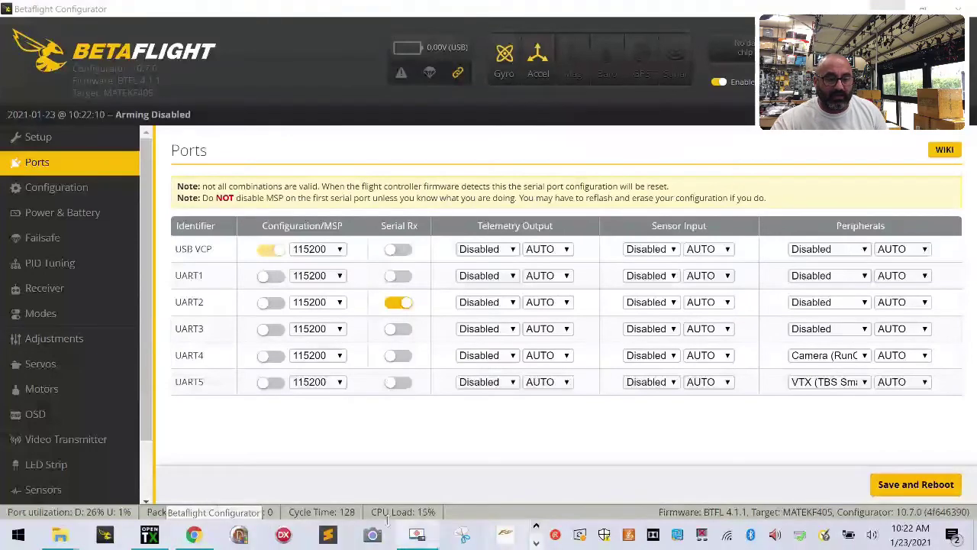
Step: Switch back to the manual in Chrome and examine its SmartAudio UART details, VTX menu instructions and flight controller settings
left_click(192, 536)
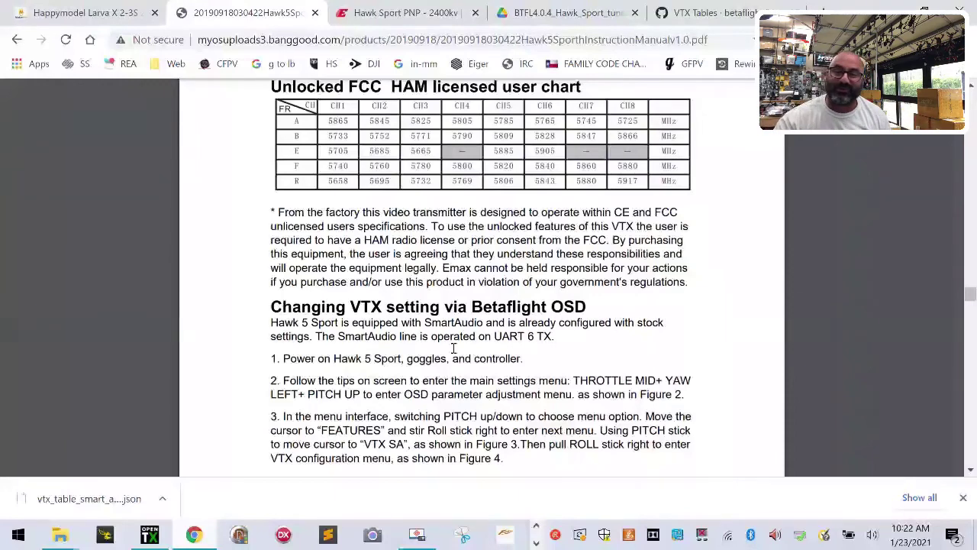
scroll(416, 250, "down", 4)
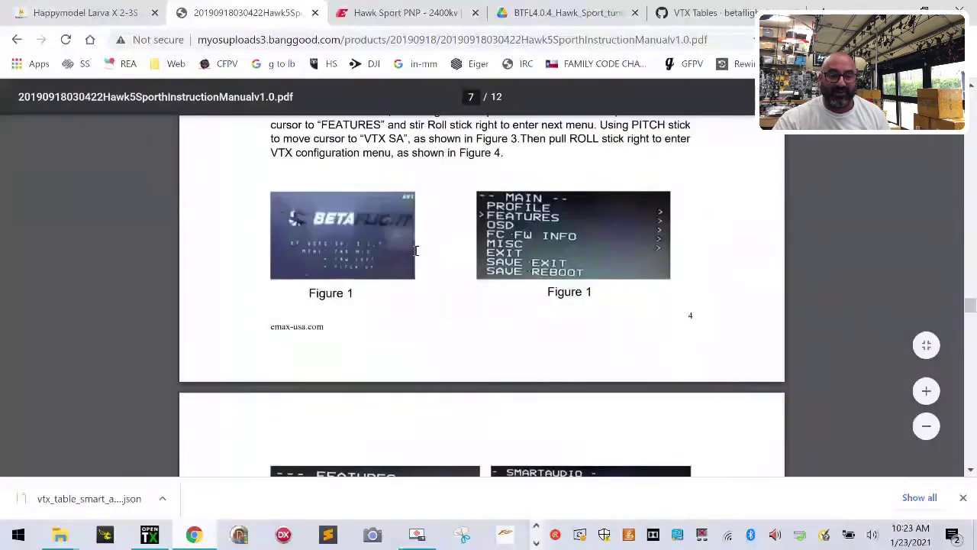
scroll(416, 251, "up", 2)
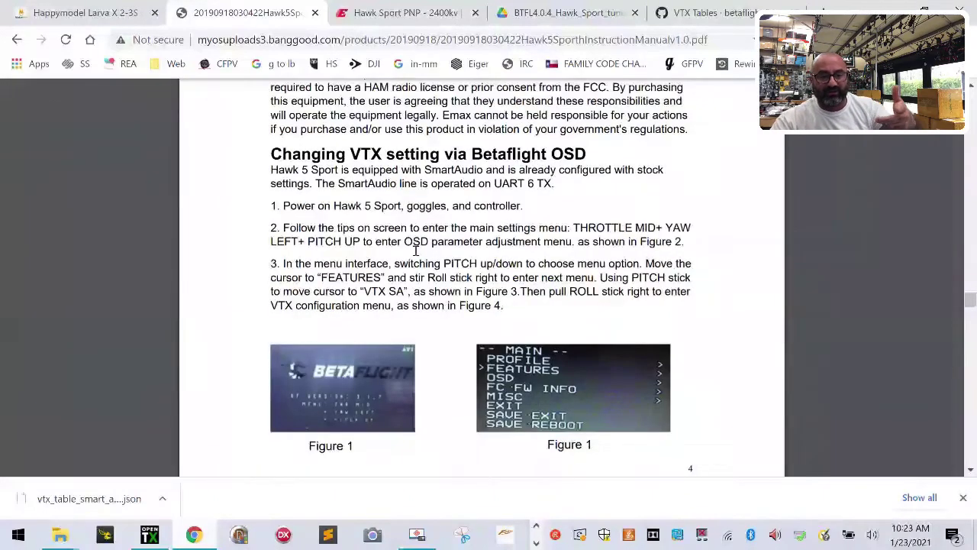
scroll(416, 250, "down", 6)
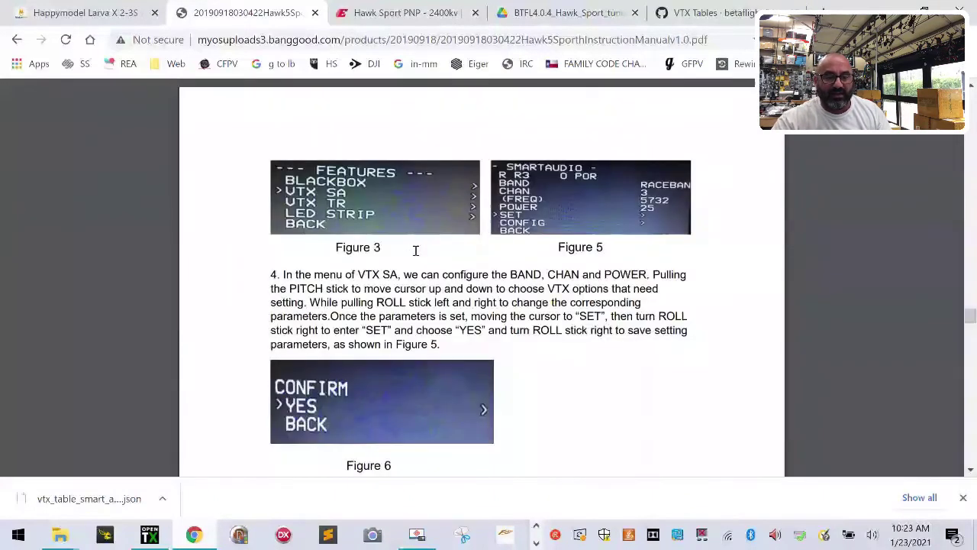
scroll(416, 251, "up", 8)
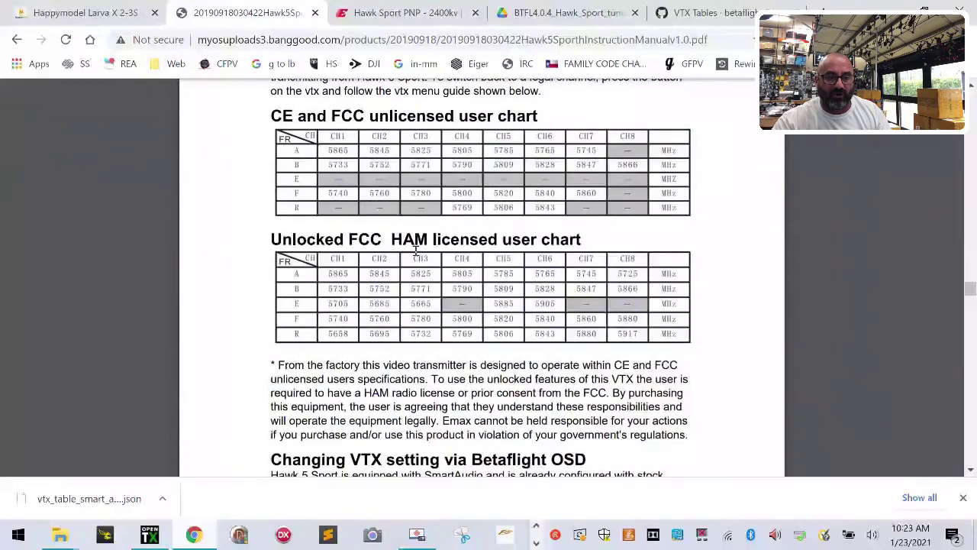
scroll(416, 251, "down", 2)
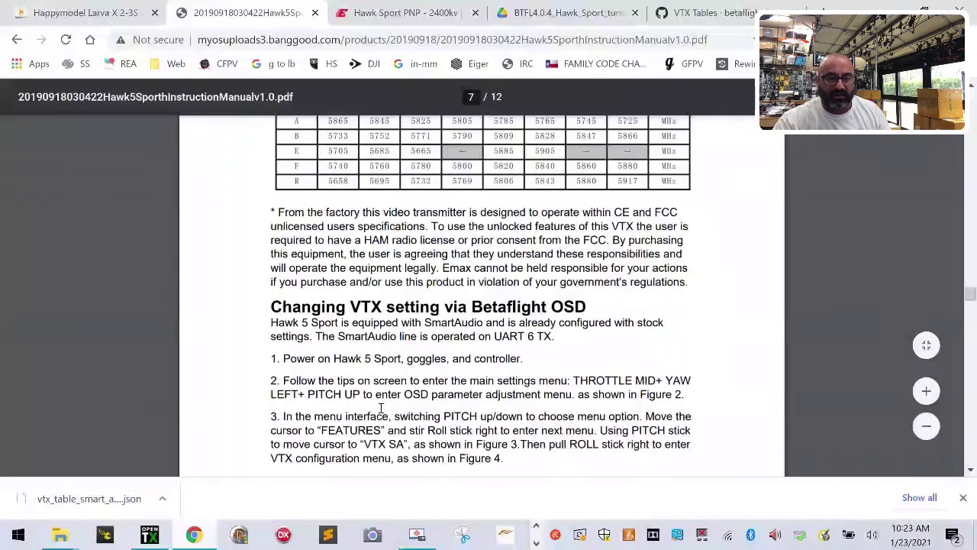
scroll(383, 413, "down", 10)
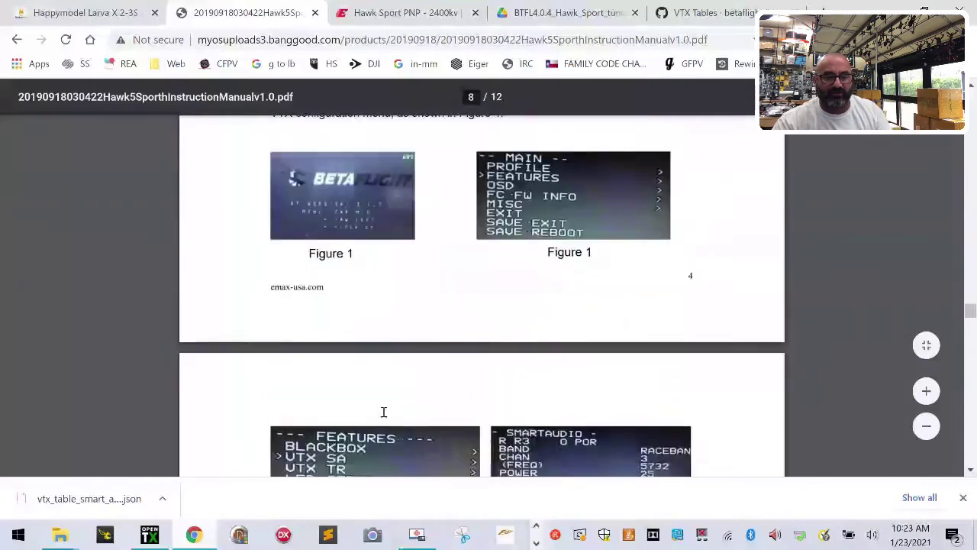
scroll(384, 412, "down", 8)
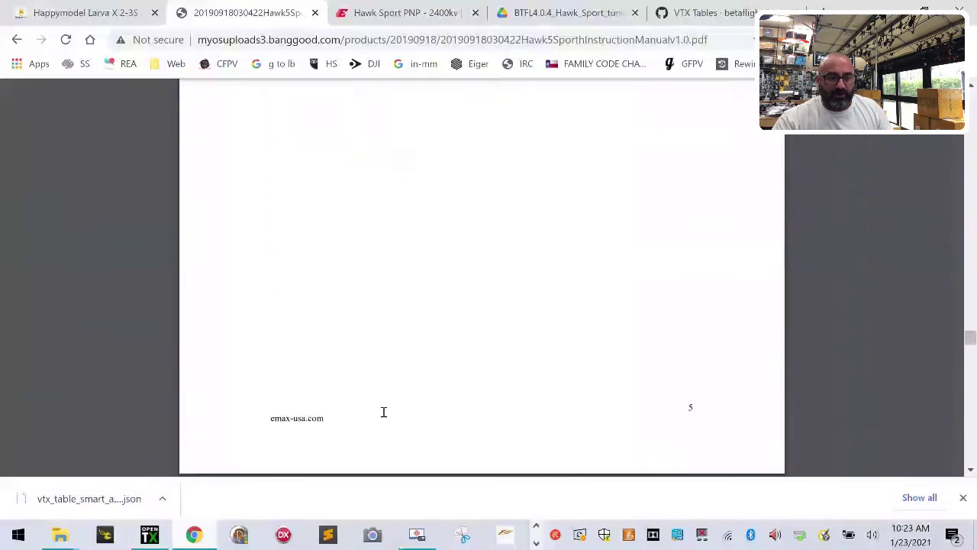
scroll(384, 413, "down", 10)
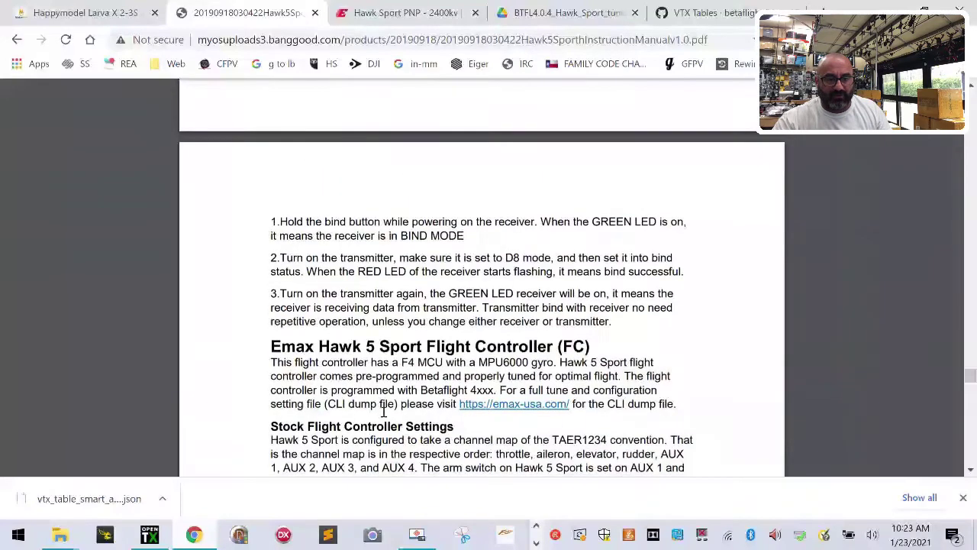
scroll(384, 412, "down", 4)
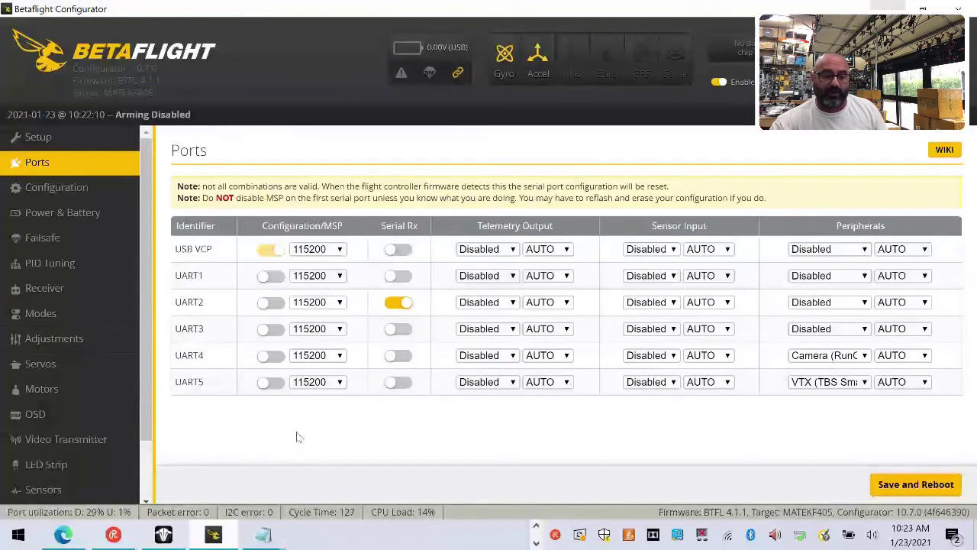
Step: Switch to the Hawk Sport CLI dump in Notepad and examine its firmware version and resource assignments
mouse_move(274, 534)
left_click(578, 467)
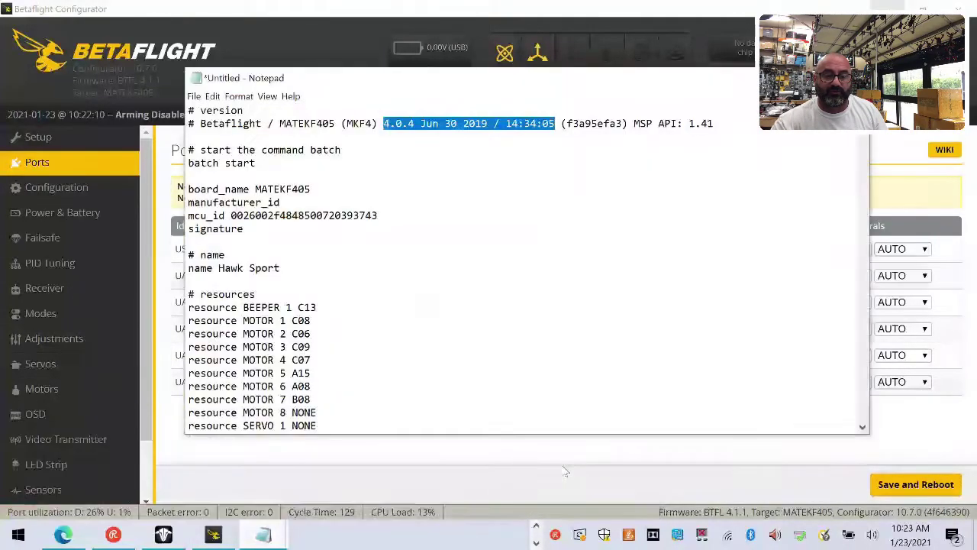
scroll(332, 238, "down", 20)
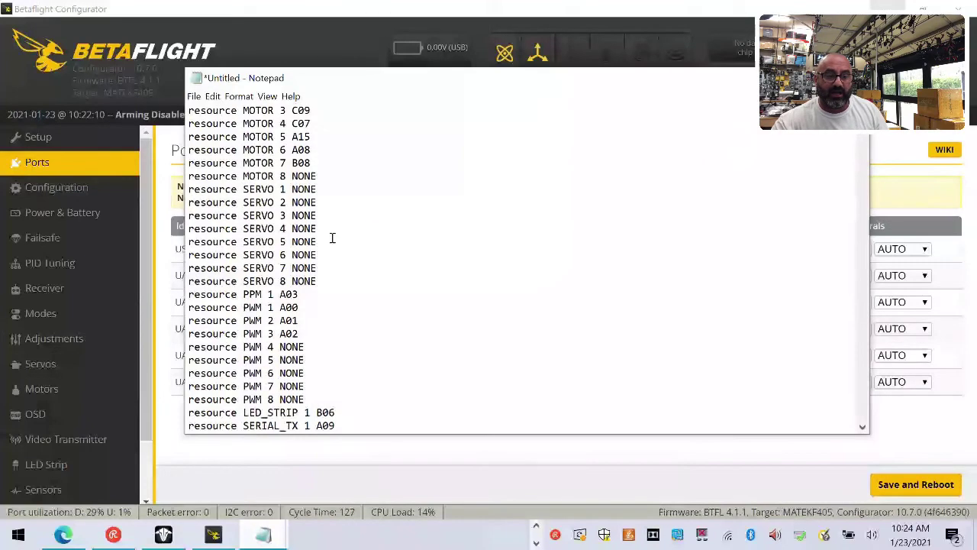
scroll(332, 238, "up", 8)
scroll(332, 237, "down", 2)
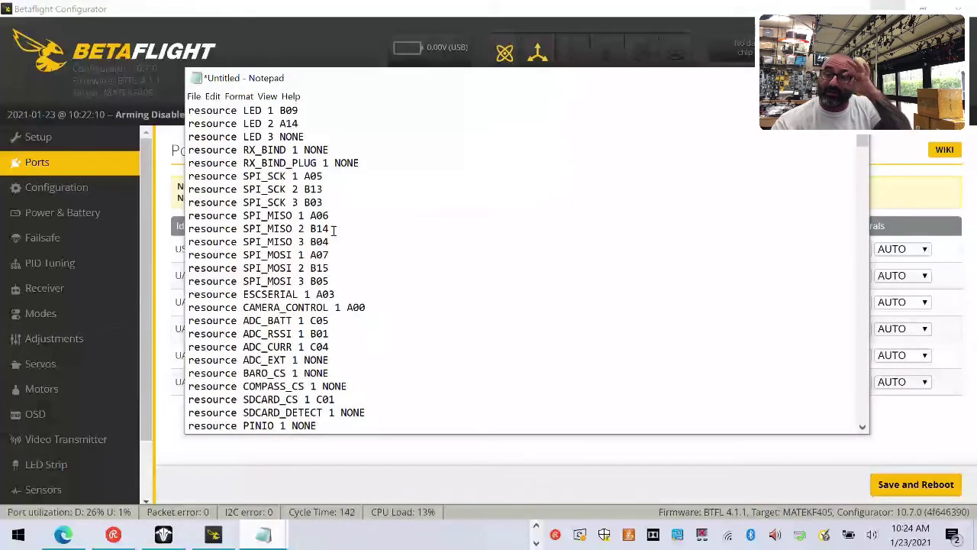
scroll(334, 233, "up", 20)
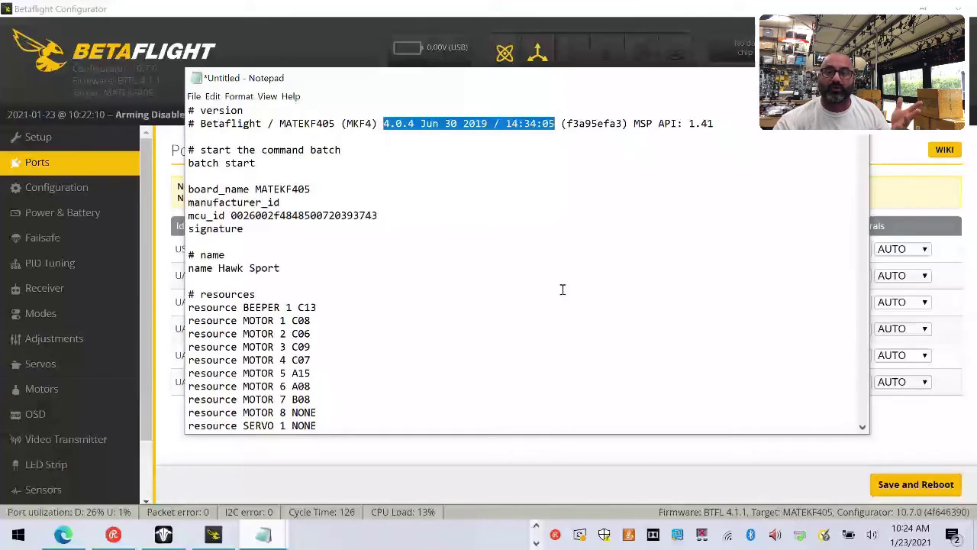
left_click(357, 23)
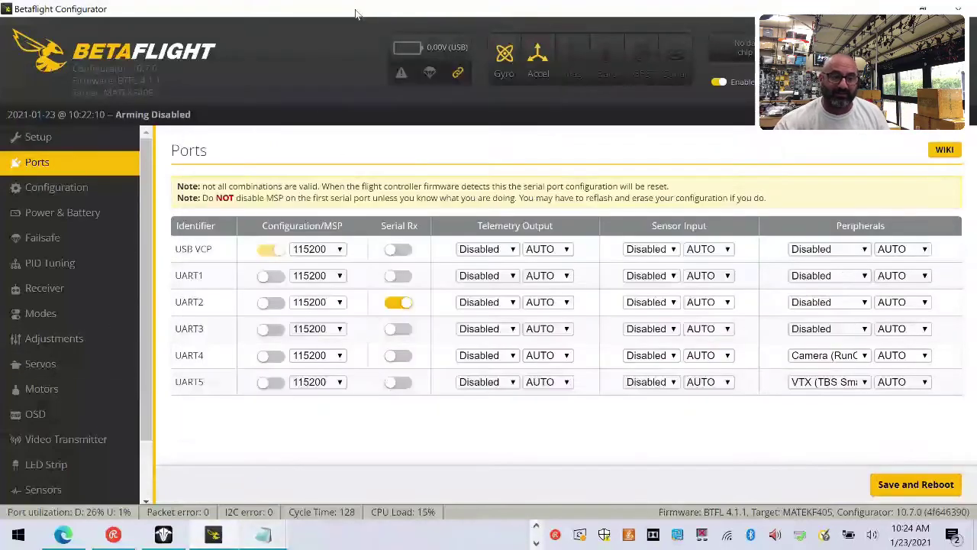
Step: Open the CLI in Betaflight Configurator and run the version command
left_click(147, 493)
scroll(76, 474, "down", 2)
left_click(32, 496)
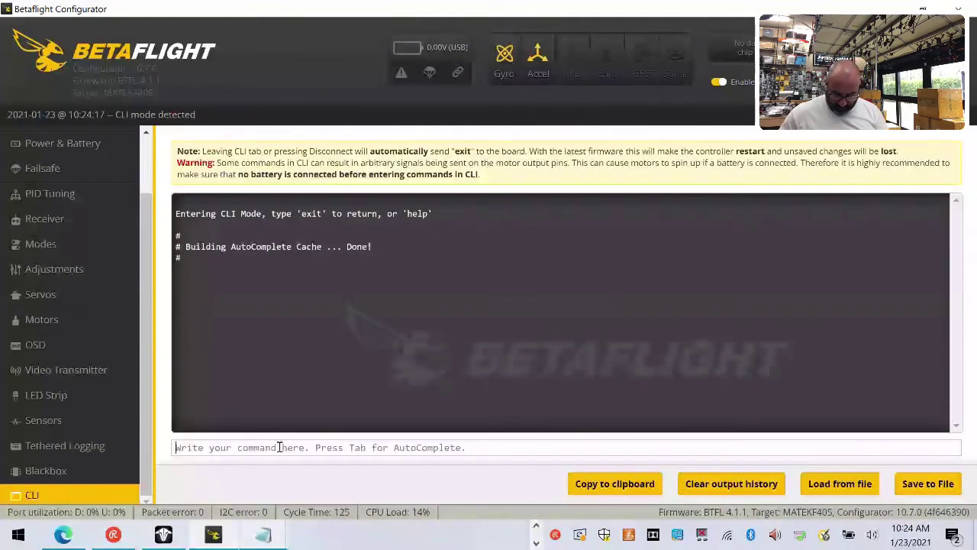
type("version")
key("Return")
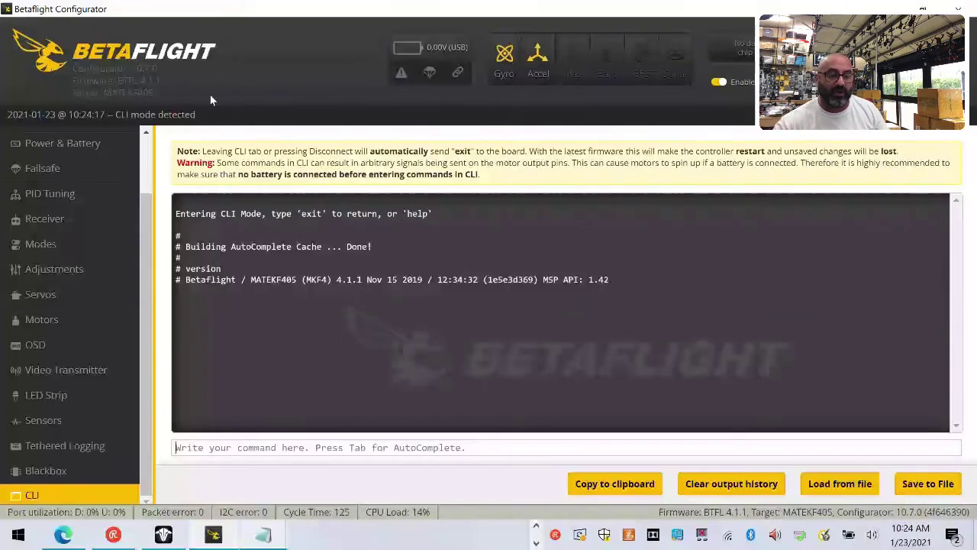
Step: Leave the CLI, reconnect to the flight controller and calibrate its accelerometer
scroll(145, 164, "up", 3)
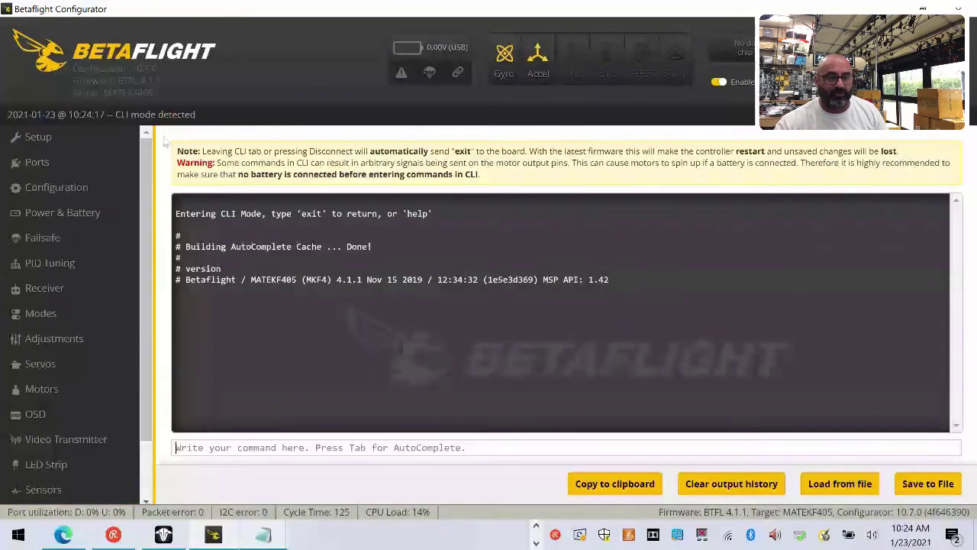
left_click(61, 161)
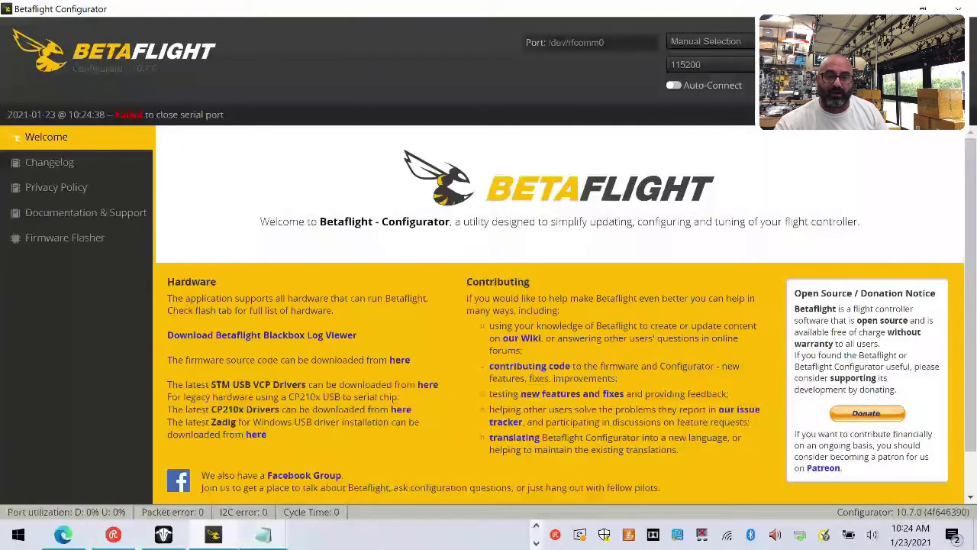
left_click(927, 61)
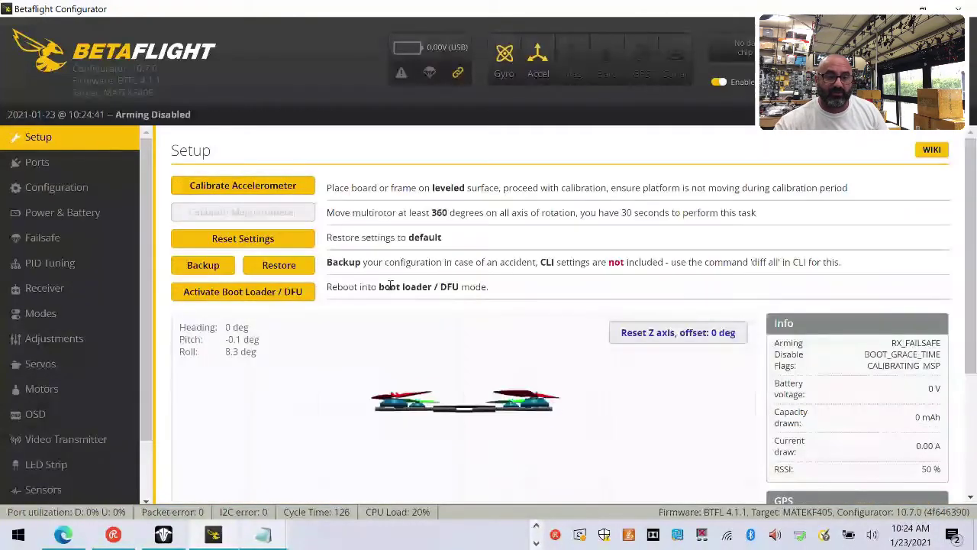
left_click(290, 188)
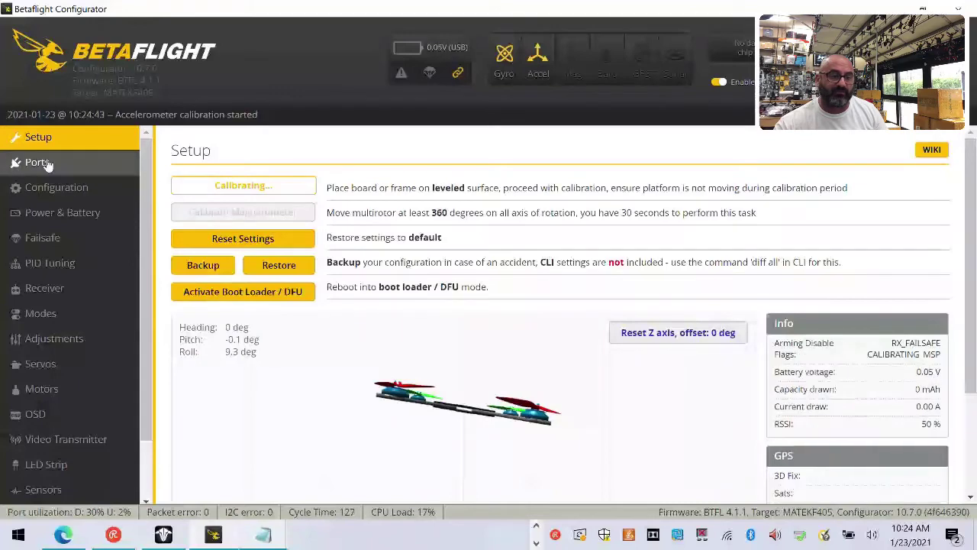
Step: Open the flight controller's serial port assignments to review the UART peripherals
left_click(48, 161)
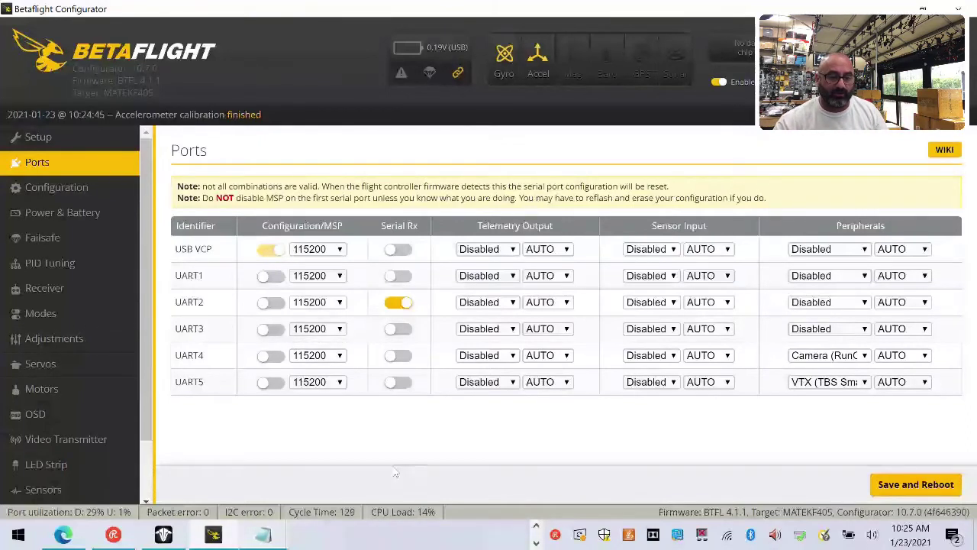
mouse_move(169, 538)
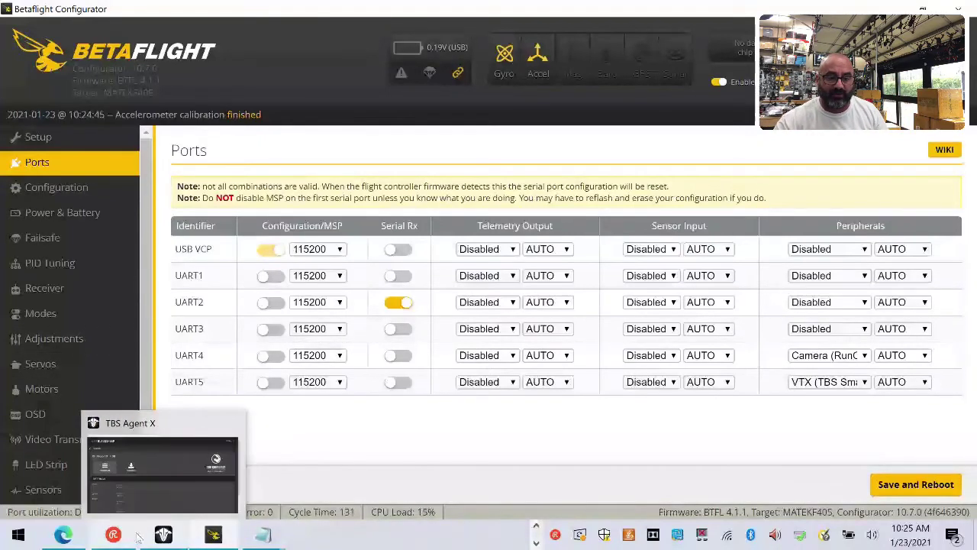
Step: Switch to the browser and look up the CLI dump download on the Emax Hawk Sport PNP 2400kv product page
left_click(199, 470)
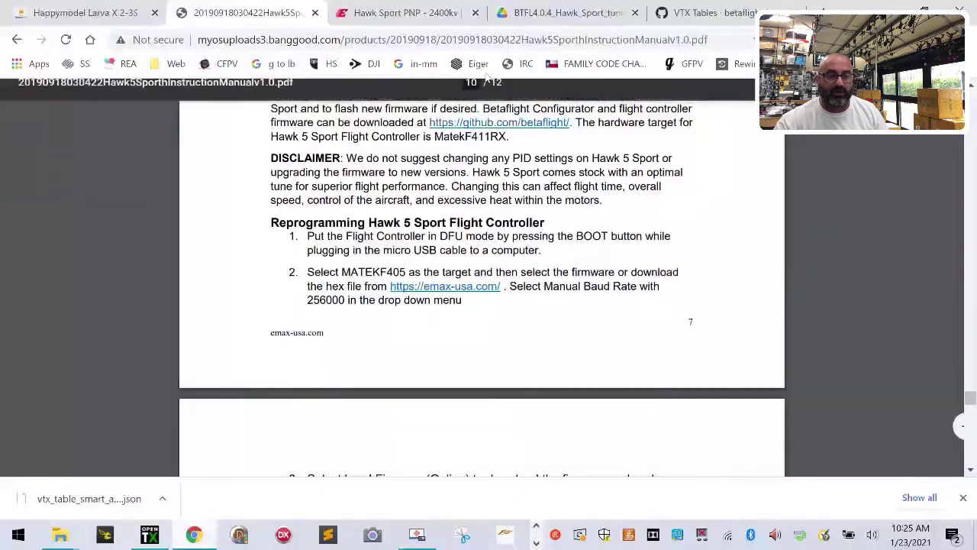
scroll(397, 267, "up", 10)
left_click(436, 15)
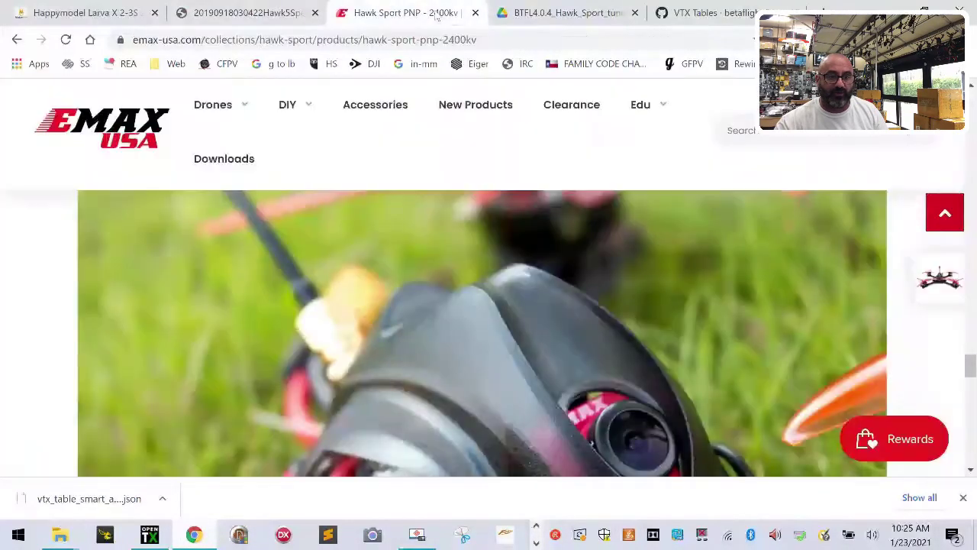
scroll(473, 290, "down", 10)
scroll(388, 297, "up", 6)
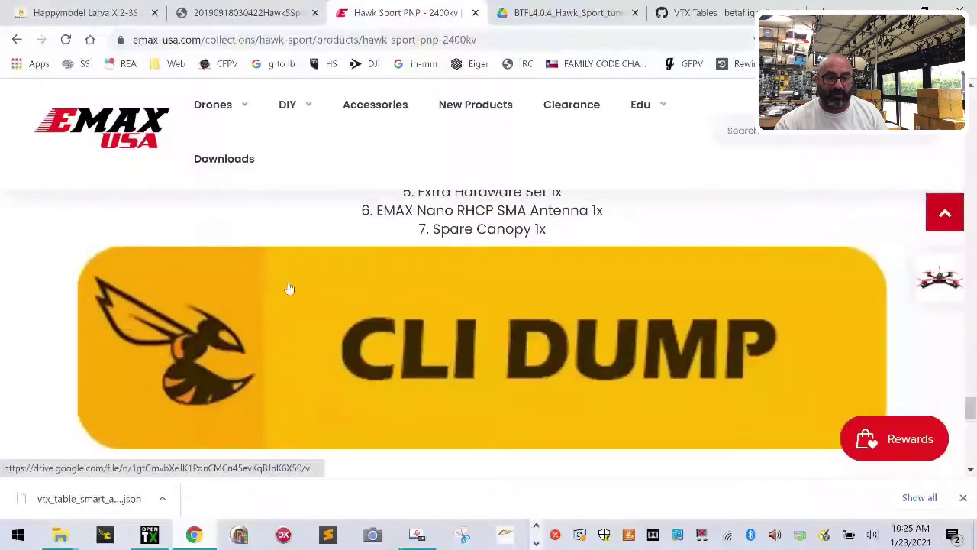
scroll(519, 342, "down", 4)
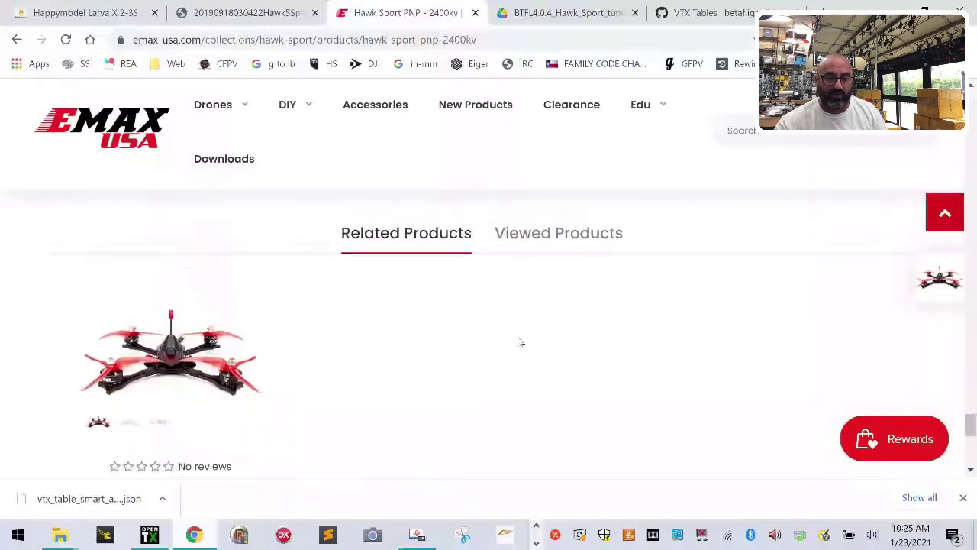
scroll(330, 313, "up", 2)
scroll(330, 312, "up", 2)
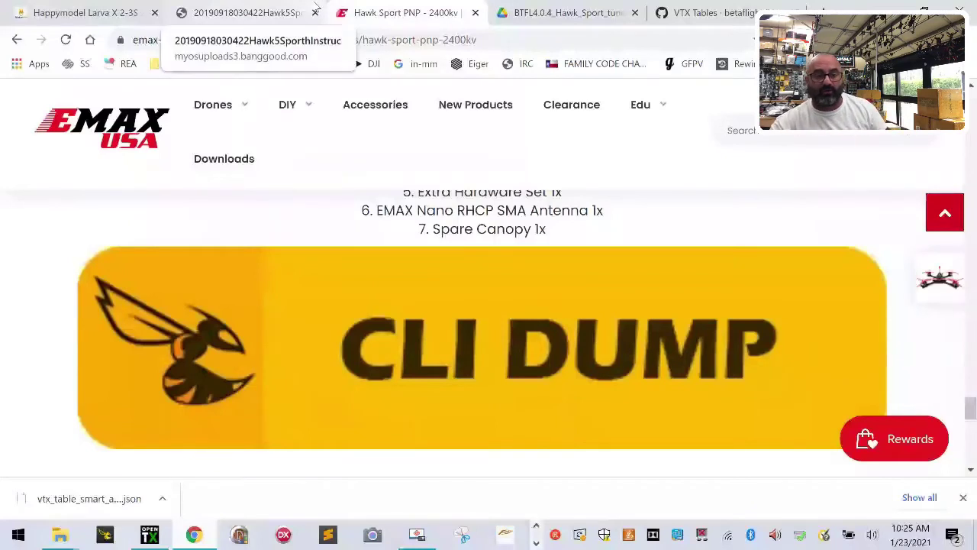
scroll(524, 316, "up", 2)
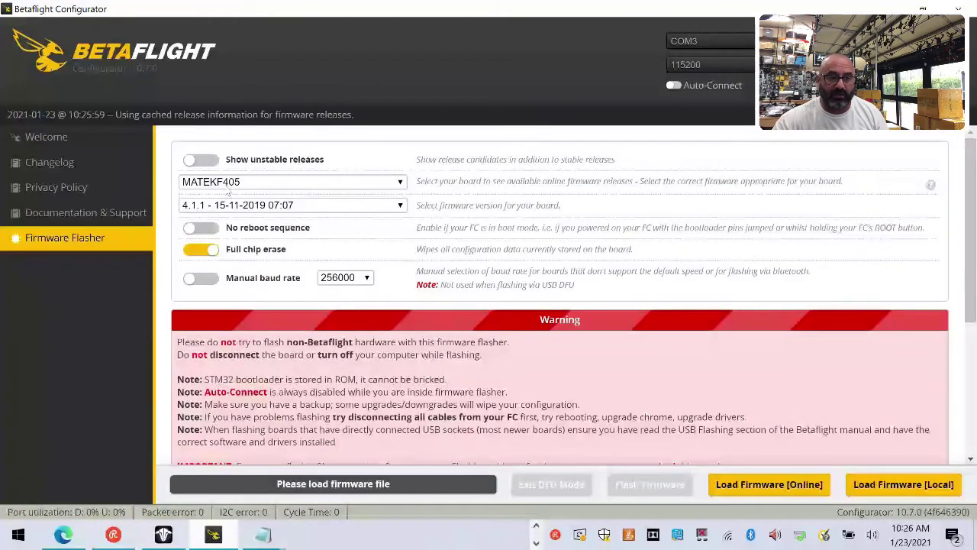
Step: Load the online Betaflight 4.1.1 firmware for the MATEKF405 target and flash it to the flight controller
left_click(771, 486)
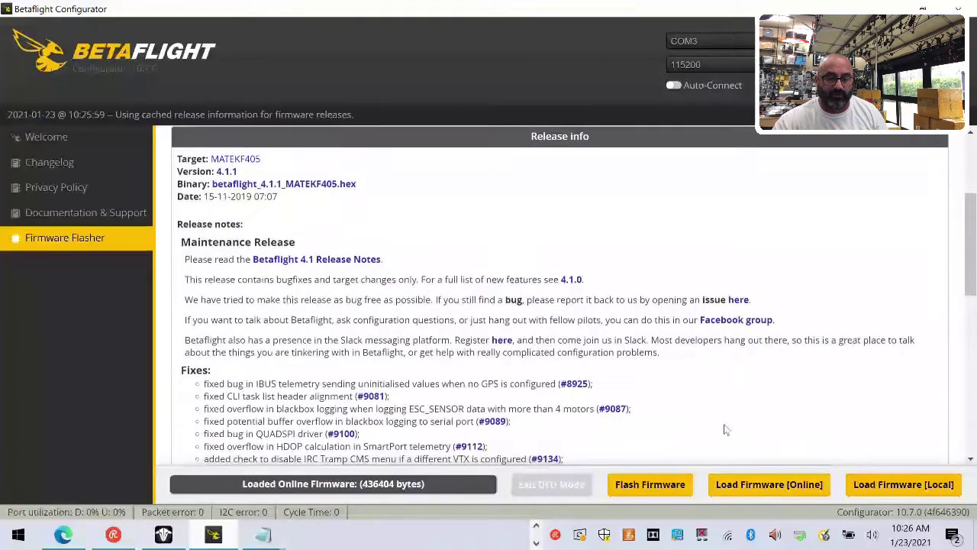
left_click(660, 489)
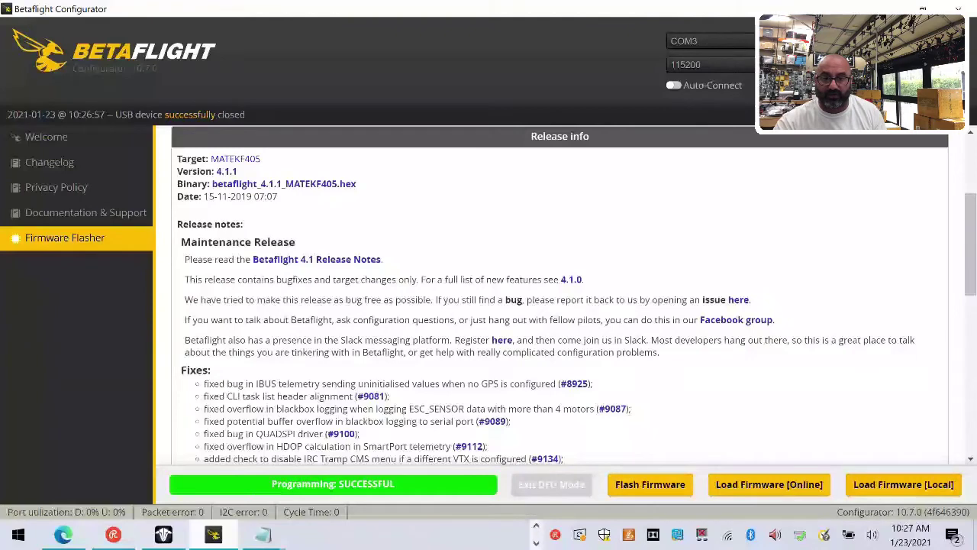
Step: Reset the Z axis offset and calibrate the accelerometer on the freshly flashed flight controller
left_click(652, 333)
left_click(282, 192)
Step: Open the CLI and run the version command to check the flashed firmware
scroll(84, 443, "down", 1)
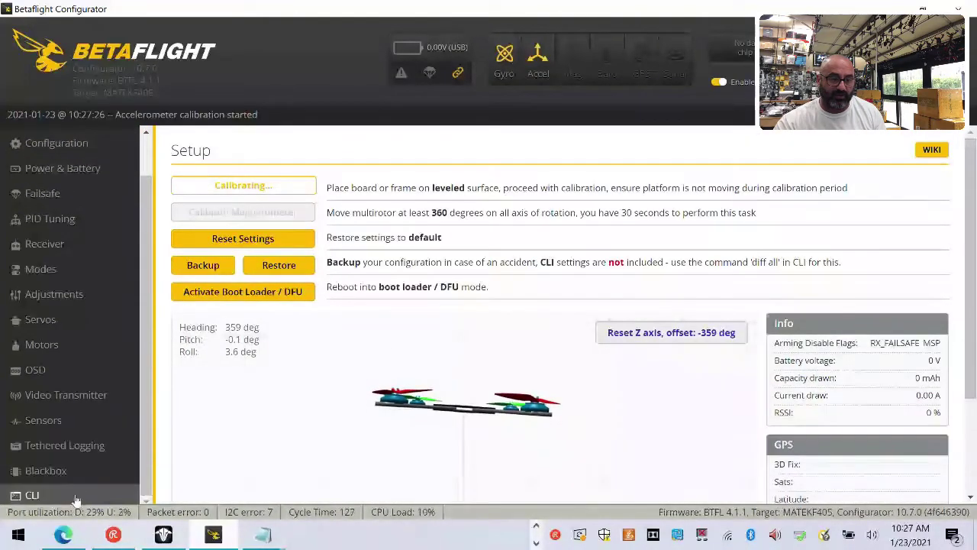
left_click(75, 497)
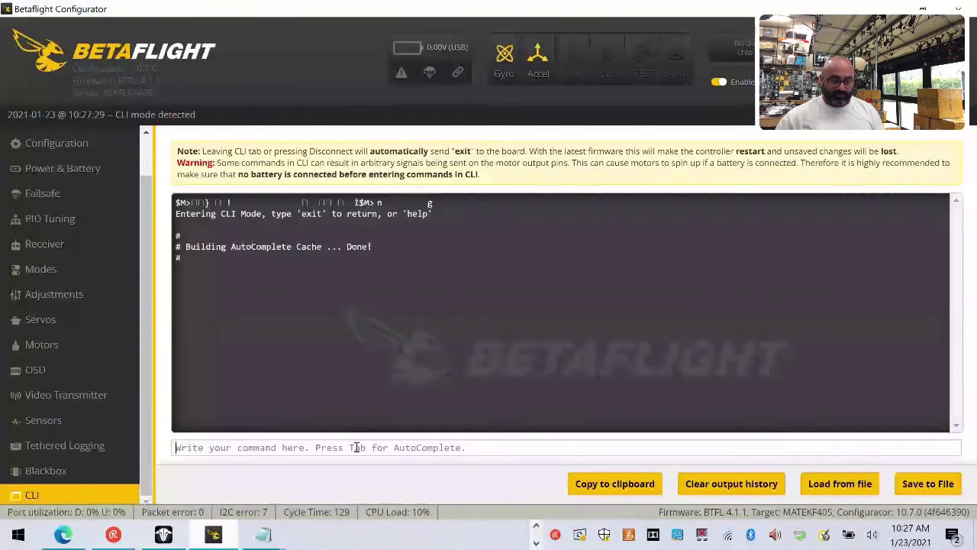
type("version")
key("Return")
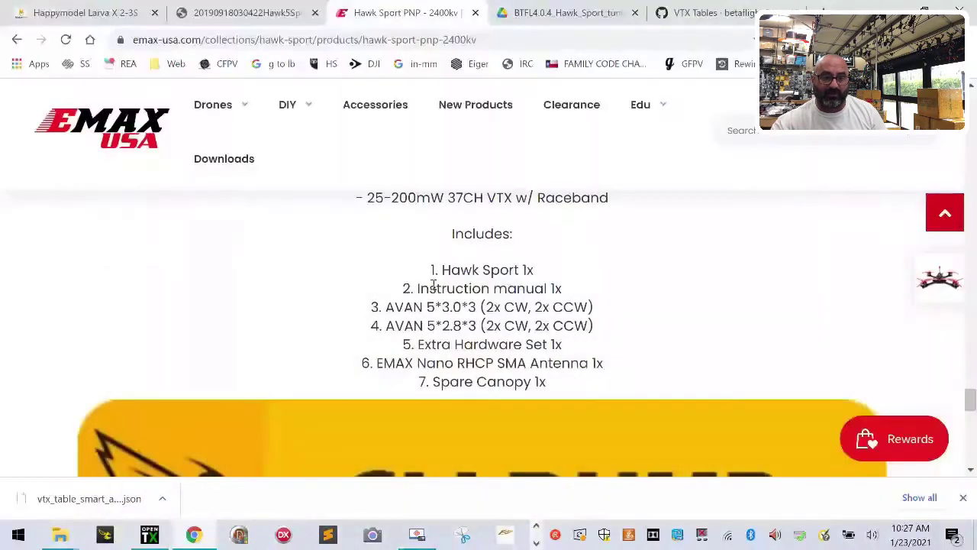
Step: Open the Hawk Sport PNP - 2400kv 4S product page from the Hawk Sport drone collection on the Emax site
scroll(432, 283, "down", 2)
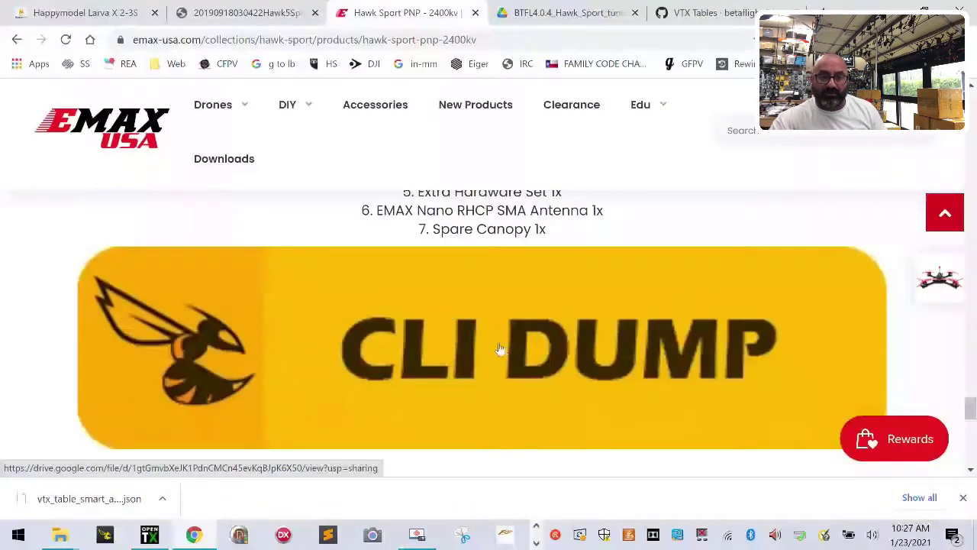
scroll(545, 343, "up", 10)
mouse_move(218, 107)
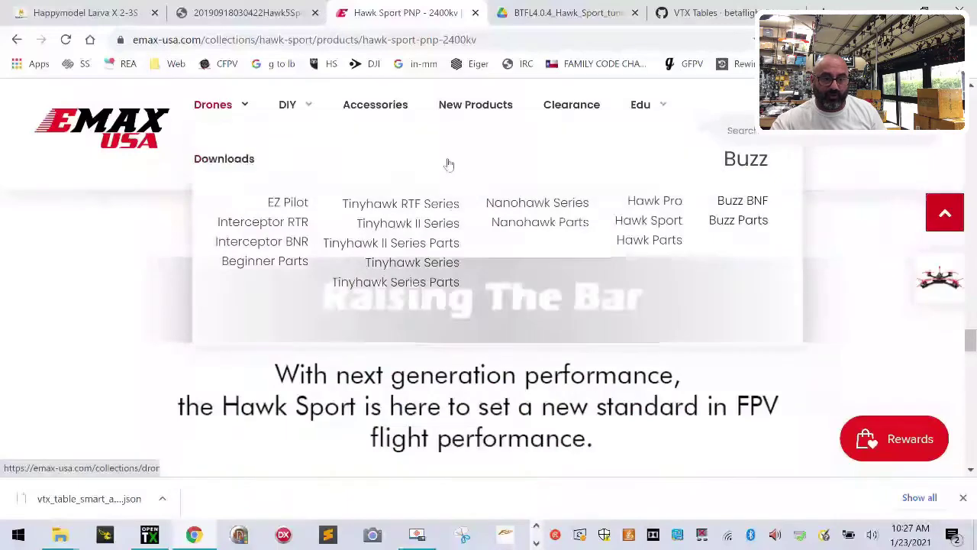
left_click(651, 223)
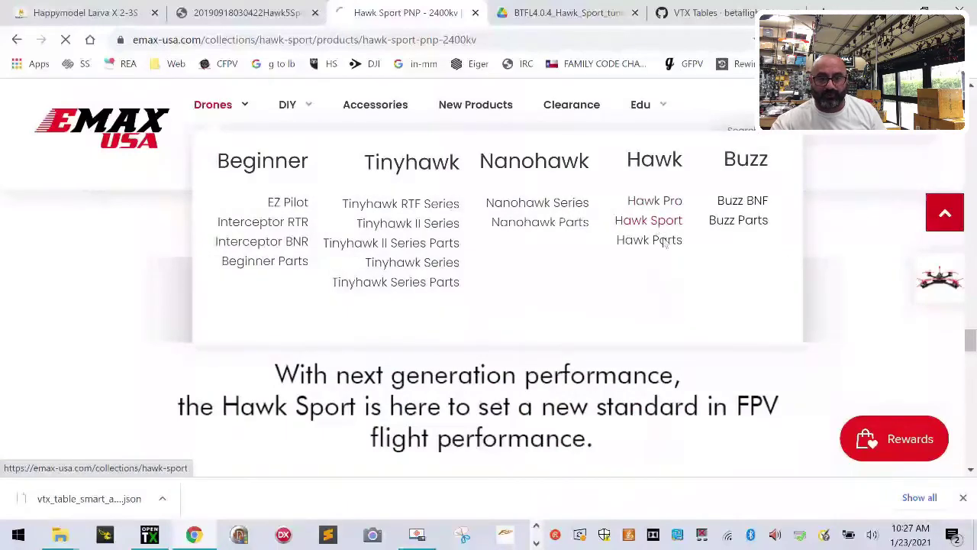
scroll(494, 276, "down", 5)
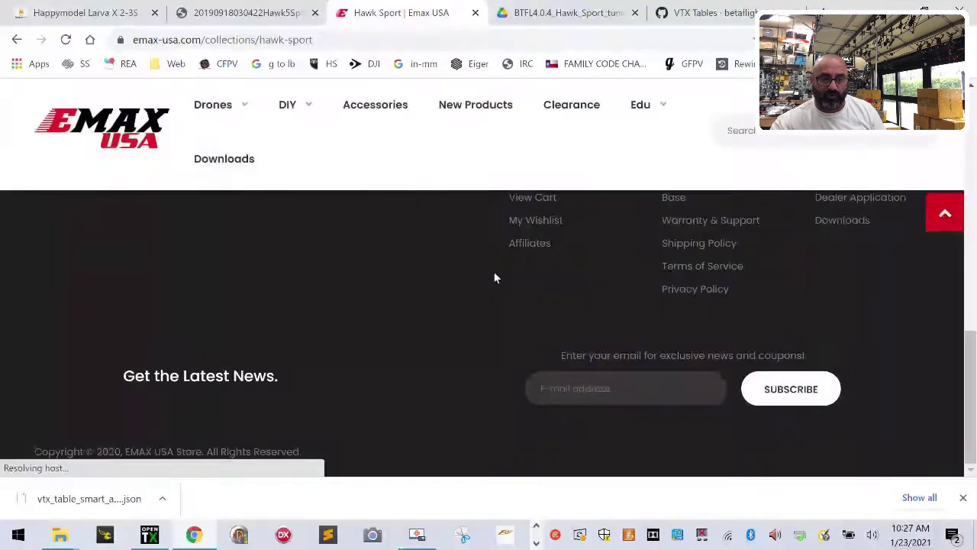
scroll(494, 277, "up", 4)
scroll(494, 277, "down", 5)
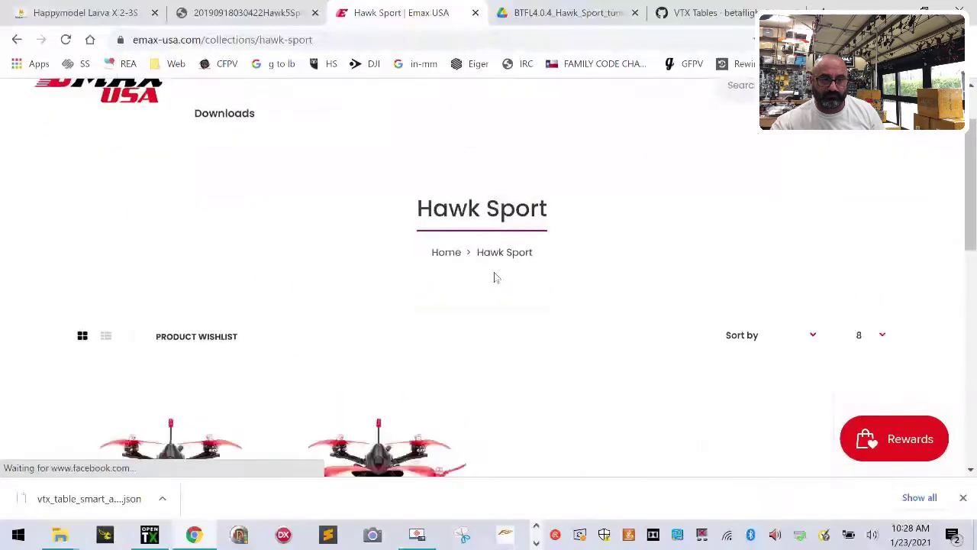
scroll(458, 287, "up", 2)
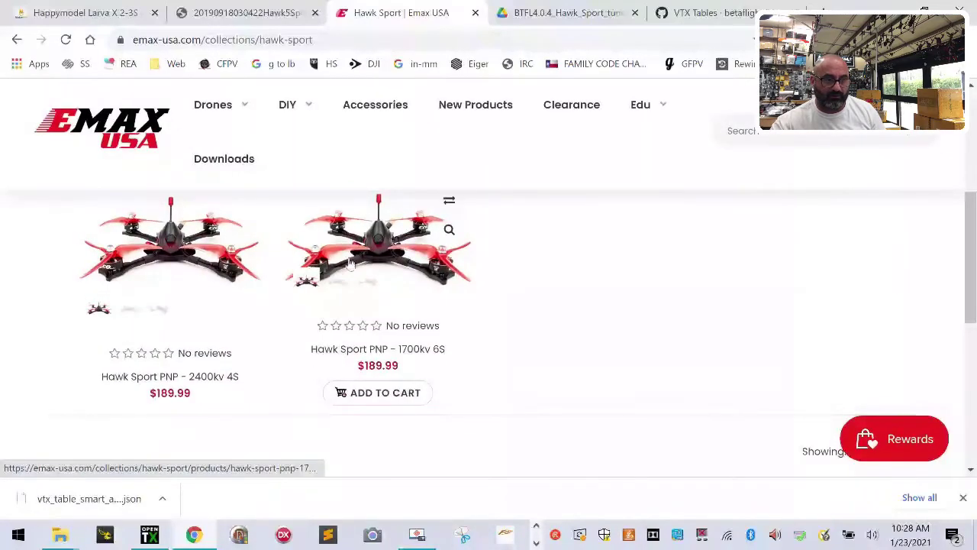
left_click(181, 252)
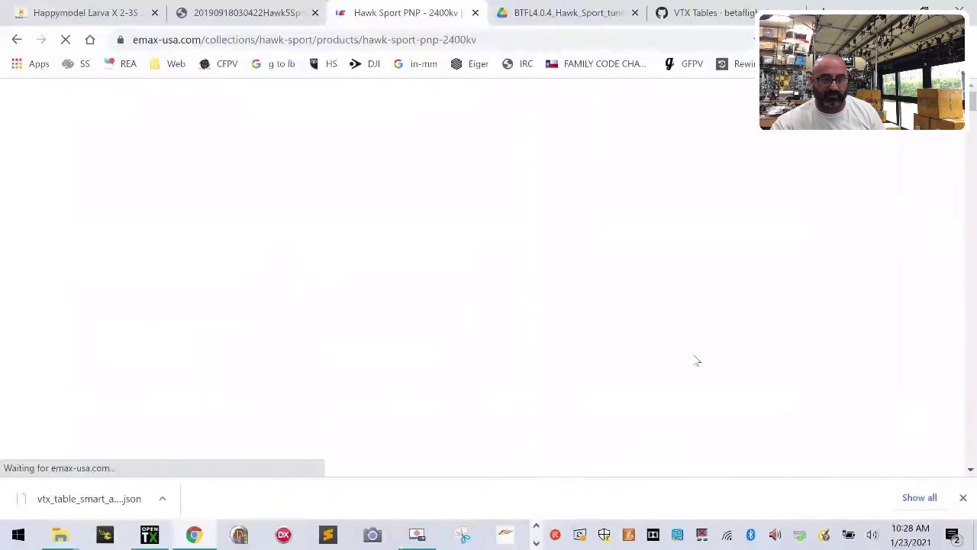
Step: Find the CLI Dump banner on the 2400kv 4S product page and open its linked file
scroll(721, 358, "down", 10)
scroll(723, 358, "up", 2)
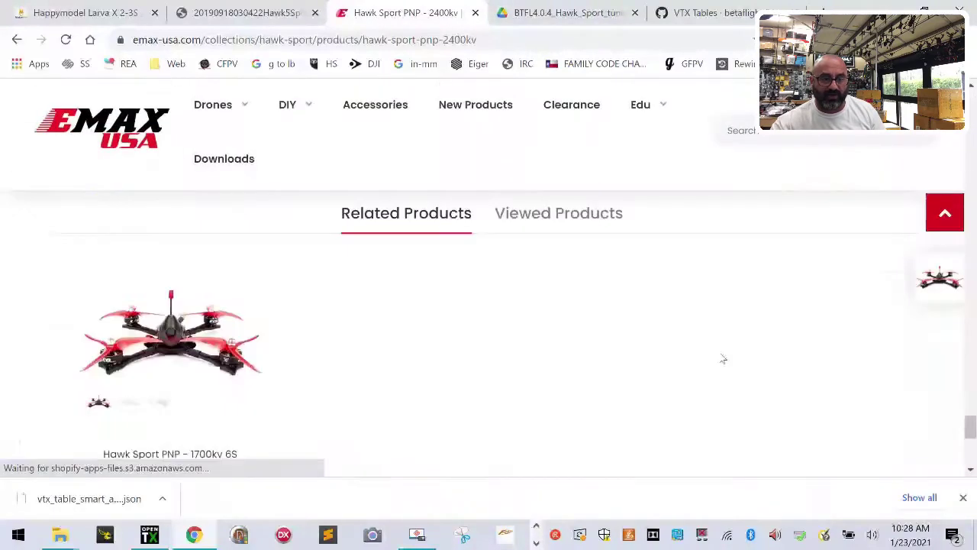
scroll(723, 359, "up", 5)
scroll(721, 359, "down", 1)
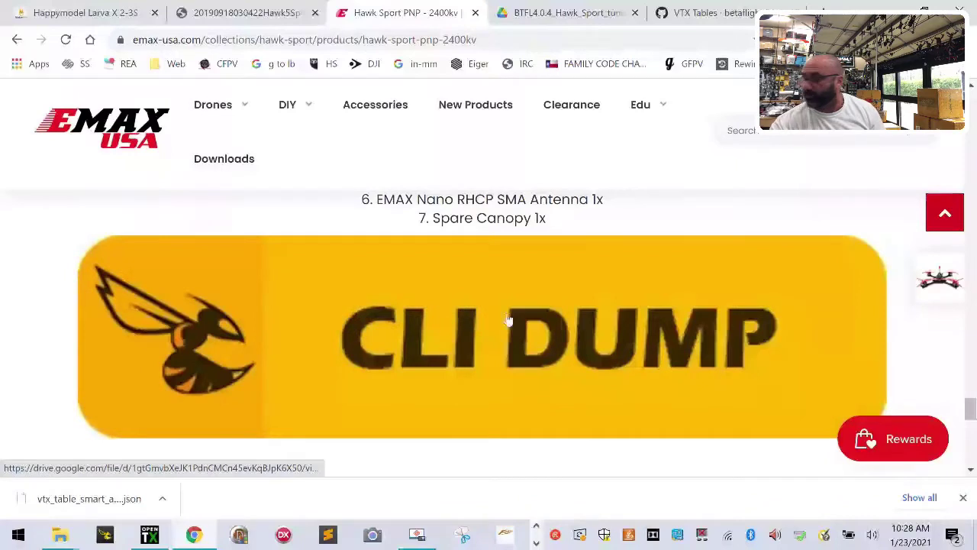
left_click(484, 313)
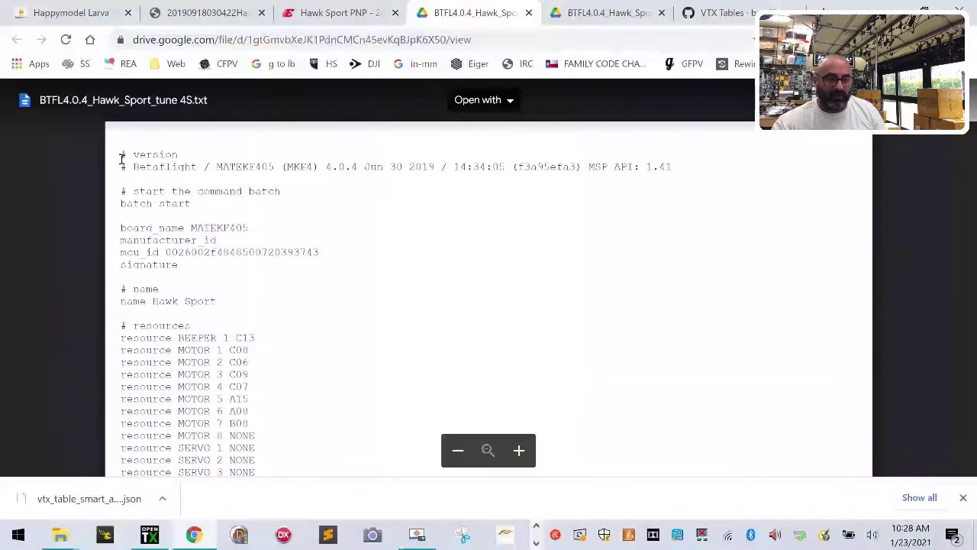
Step: Copy the entire text of BTFL4.0.4_Hawk_Sport_tune 4S.txt into a new Notepad document and look through its profile and rate settings
left_click_drag(121, 159, 254, 443)
key("ctrl+c")
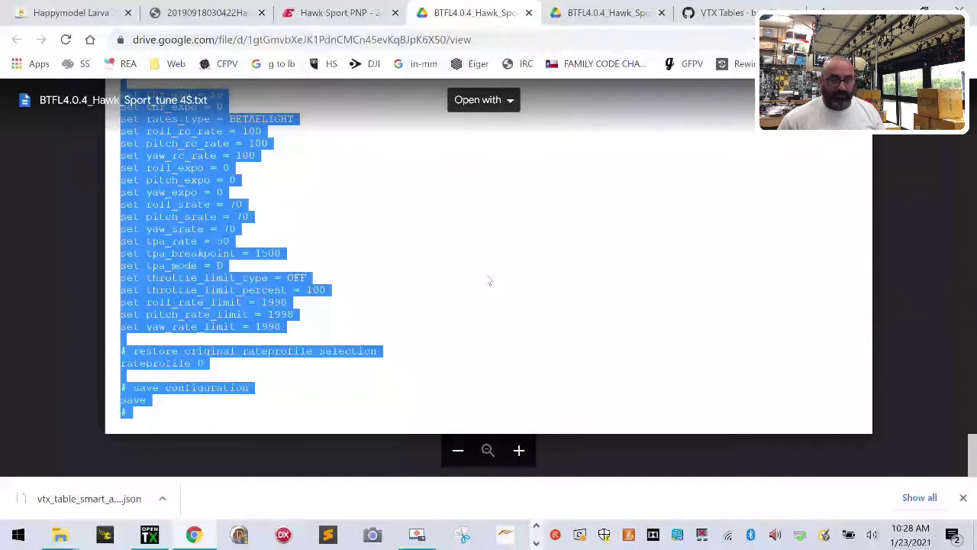
right_click(8, 540)
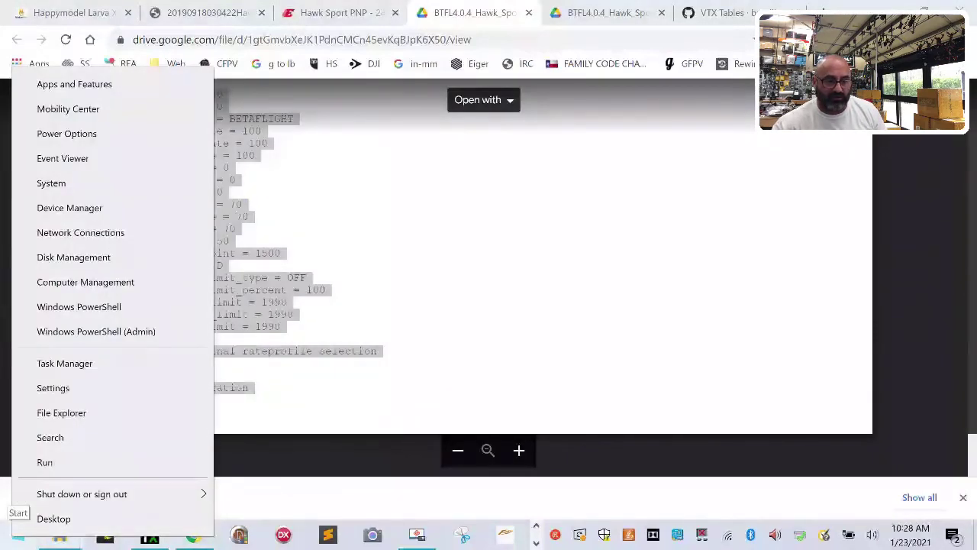
left_click(76, 463)
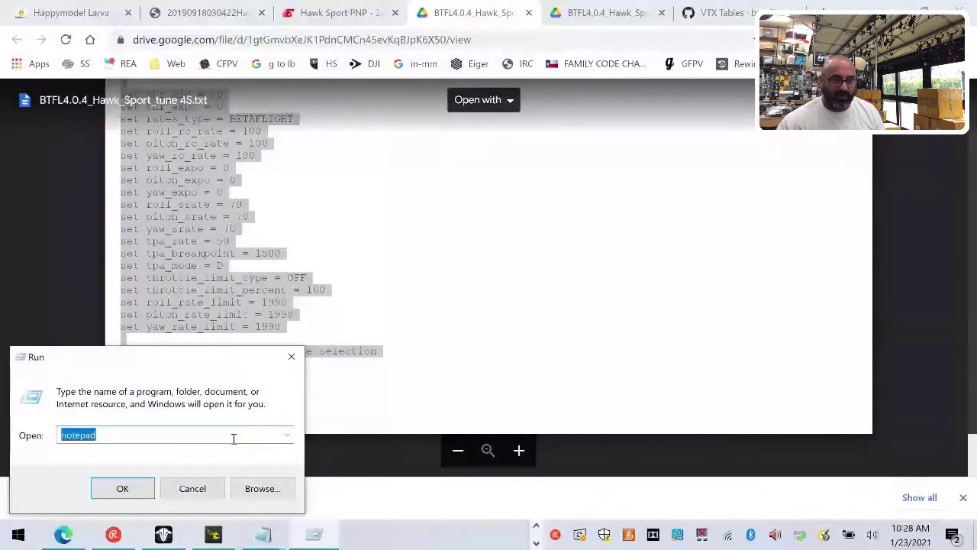
key("Return")
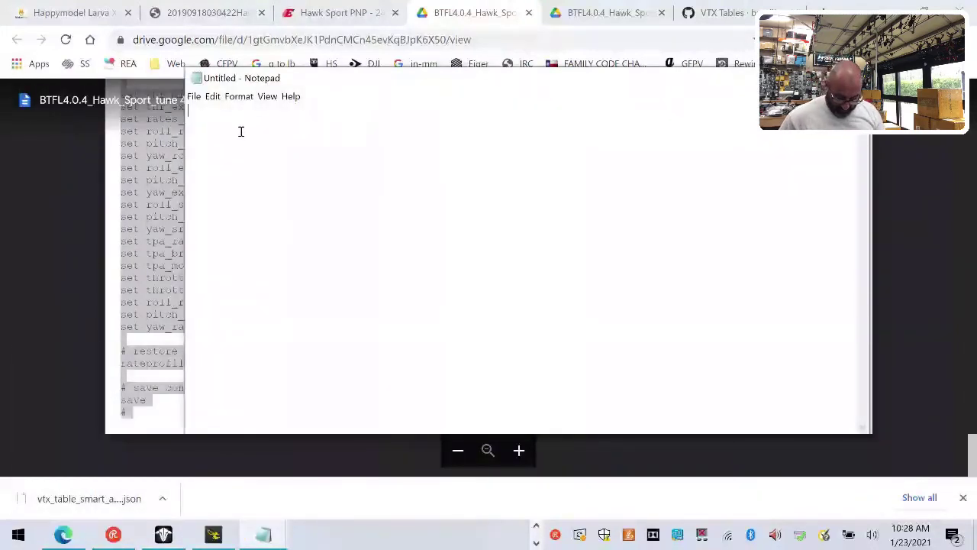
key("ctrl+v")
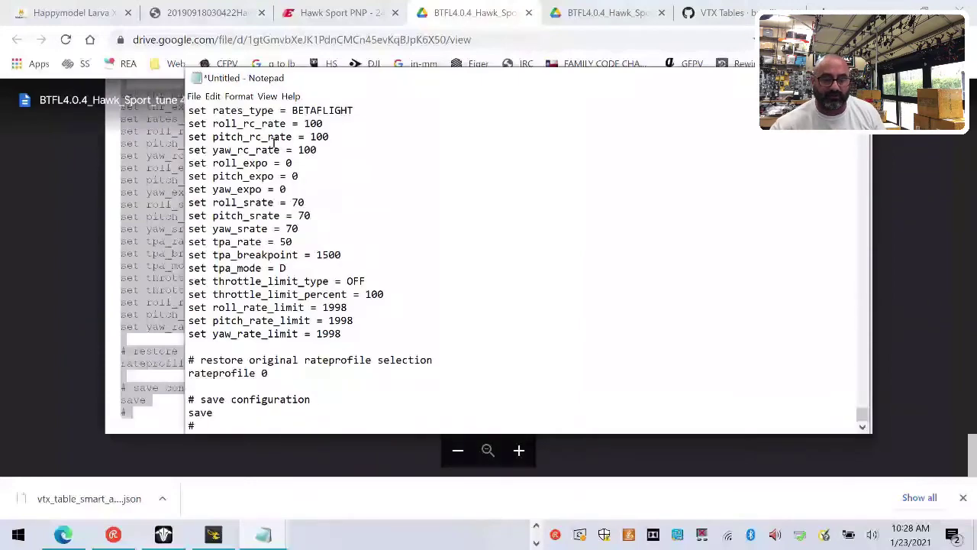
scroll(325, 355, "up", 20)
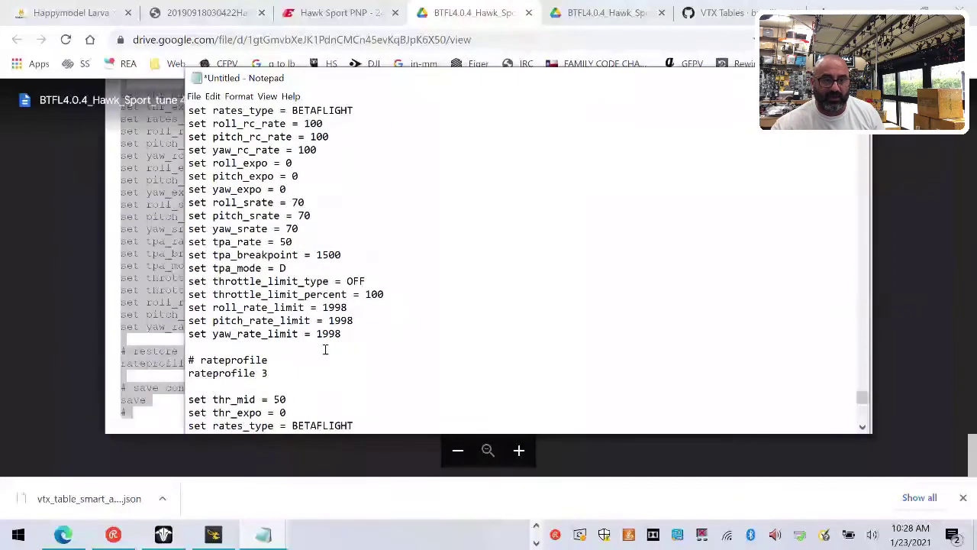
scroll(295, 283, "up", 18)
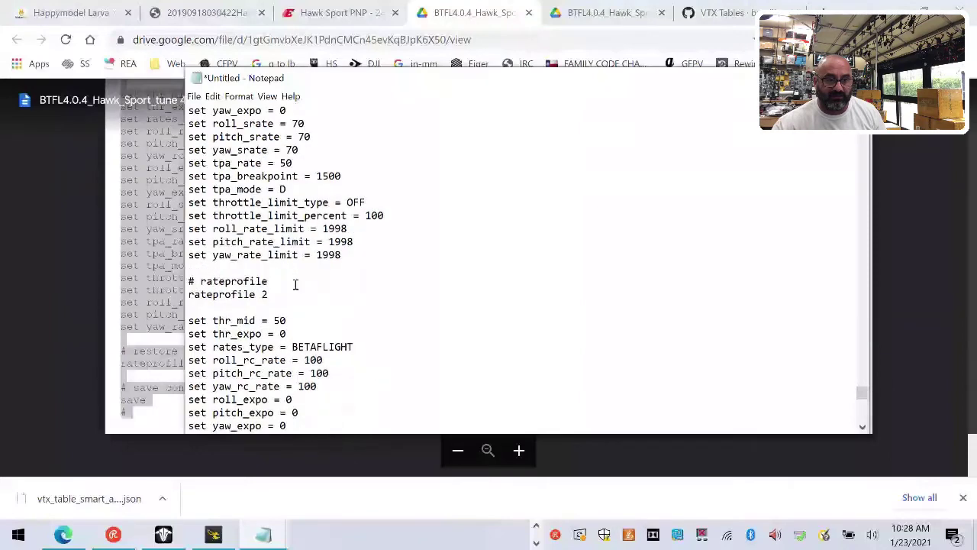
scroll(295, 283, "up", 6)
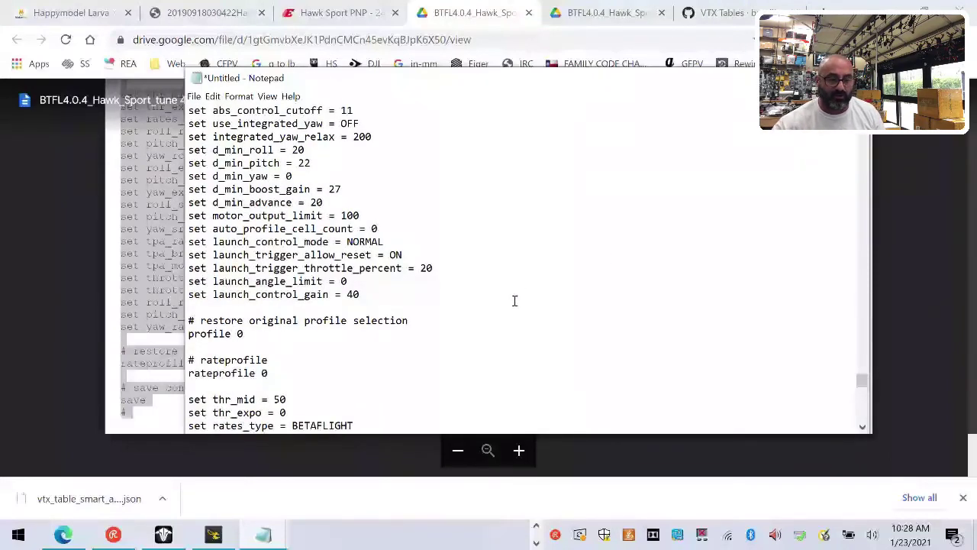
Step: Switch to Betaflight Configurator and run the copied Hawk Sport 4S dump in the CLI
left_click(213, 534)
left_click(271, 446)
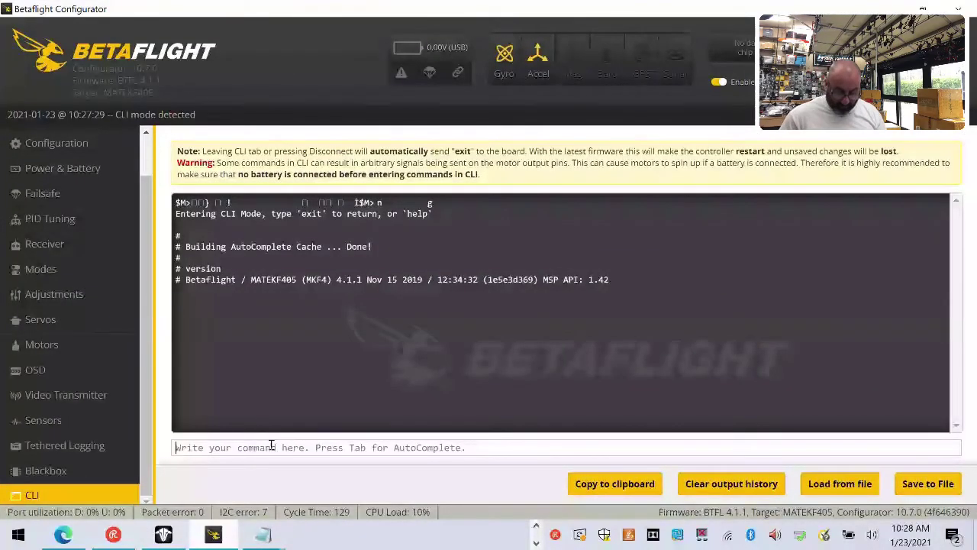
type("#")
key("ctrl+v")
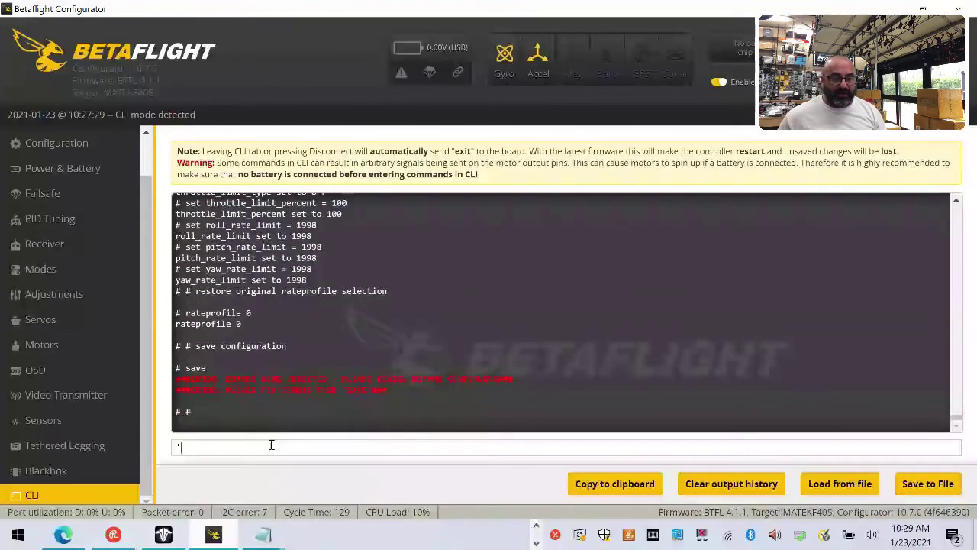
Step: Clear the stray character from the CLI command line and run the save command
key("BackSpace")
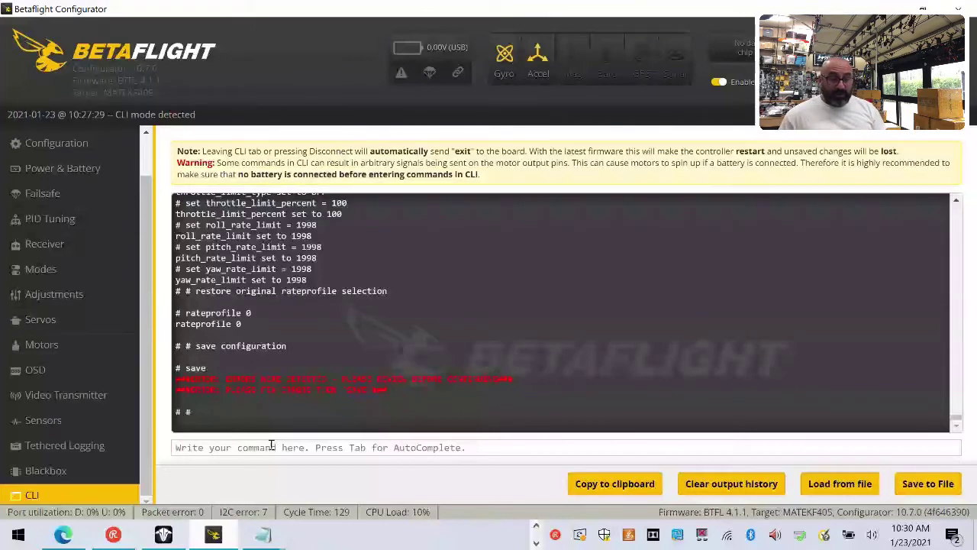
type("save")
key("Return")
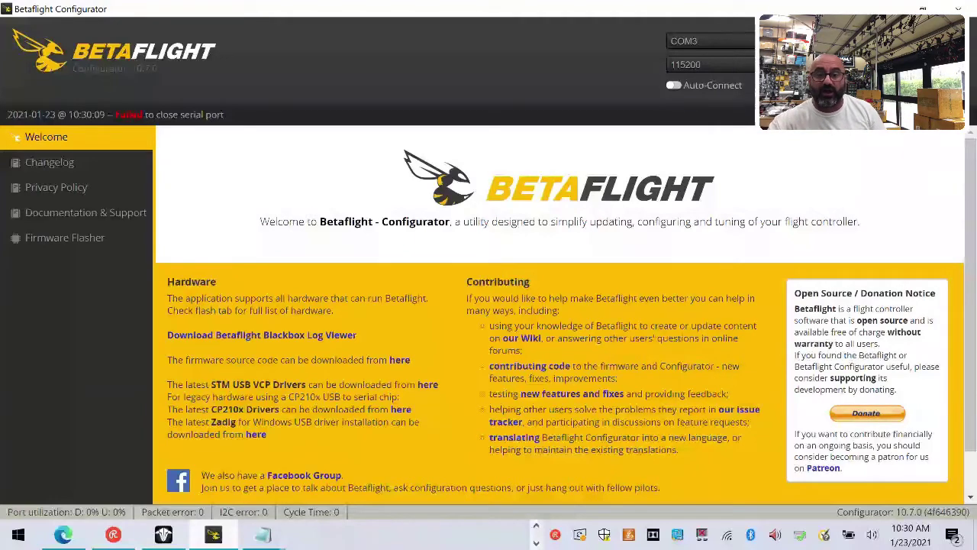
Step: Reconnect to the flight controller, reset the Z axis offset and calibrate the accelerometer
left_click(932, 73)
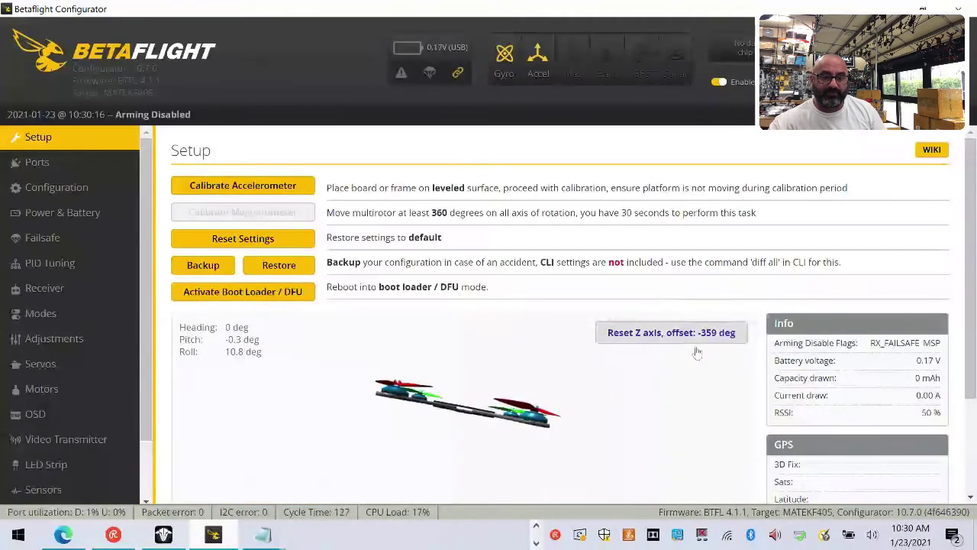
left_click(710, 336)
left_click(243, 184)
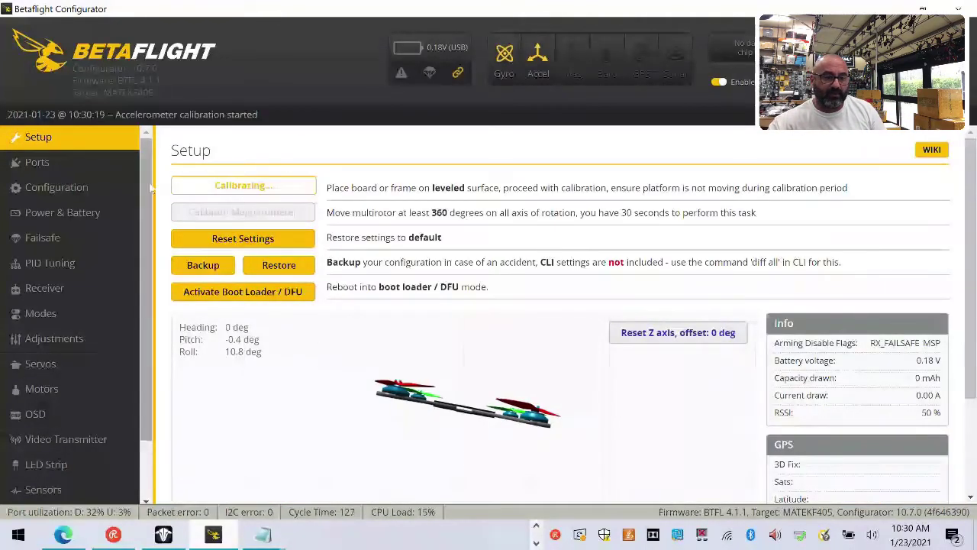
Step: Check the Ports assignments, open the VTX tables wiki page linked from Video Transmitter and locate SmartAudio 2.0 (USA)
left_click(84, 168)
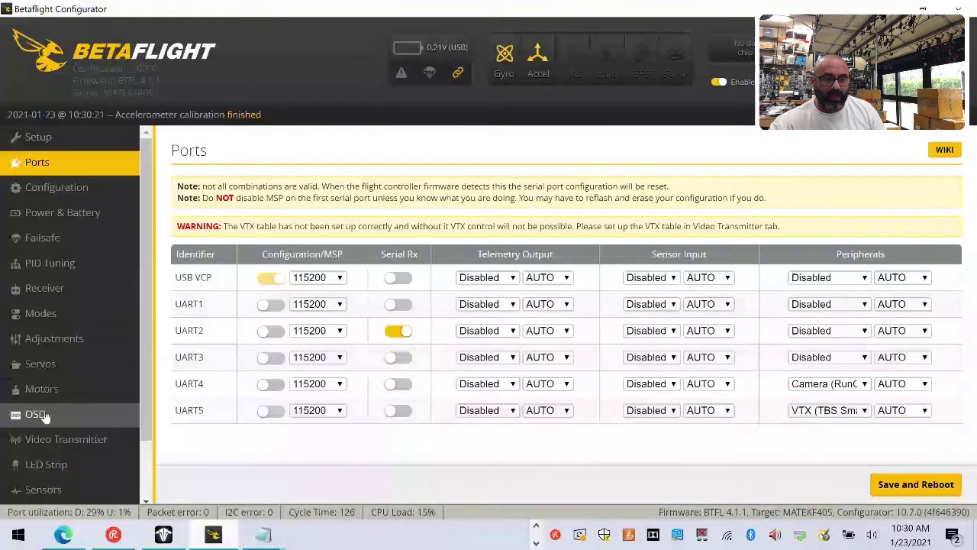
left_click(77, 441)
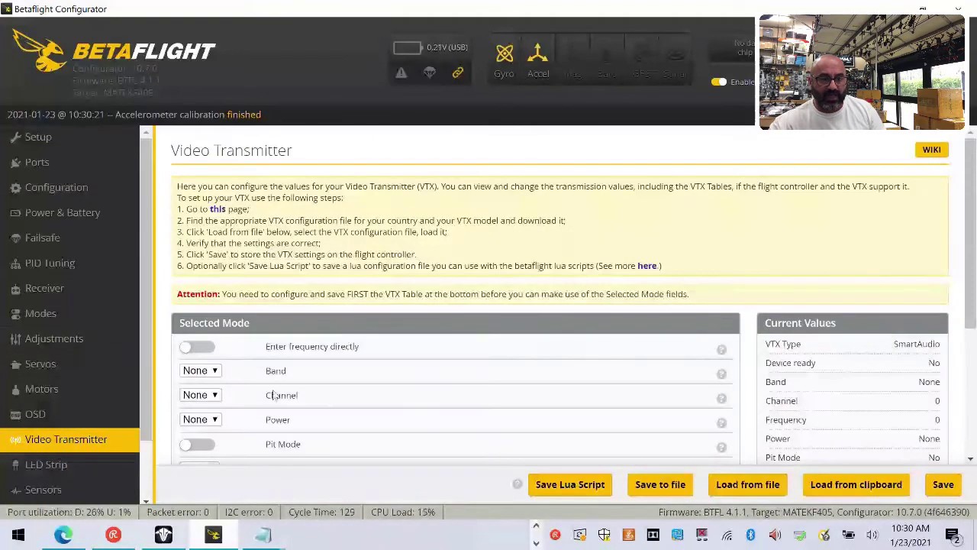
left_click(218, 209)
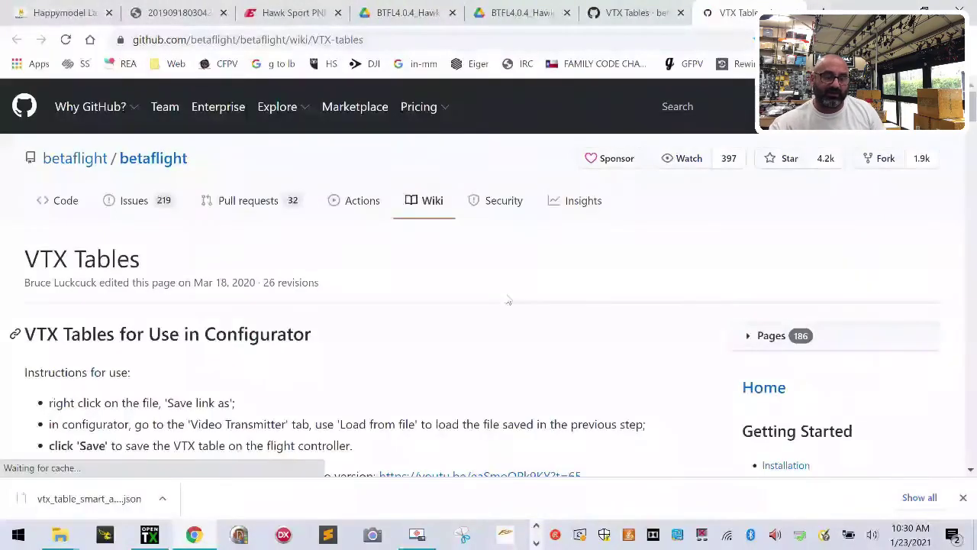
scroll(505, 299, "down", 2)
scroll(507, 300, "down", 8)
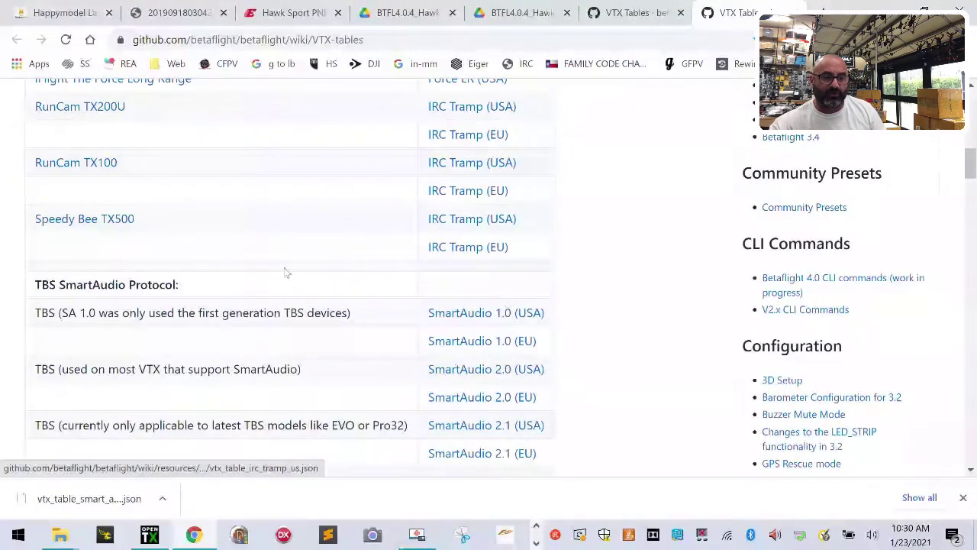
scroll(237, 279, "down", 2)
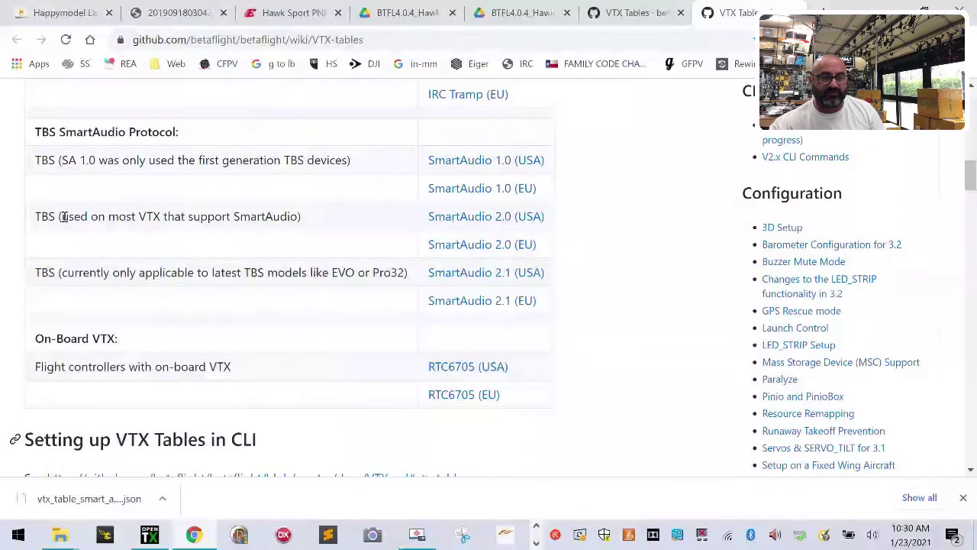
right_click(481, 221)
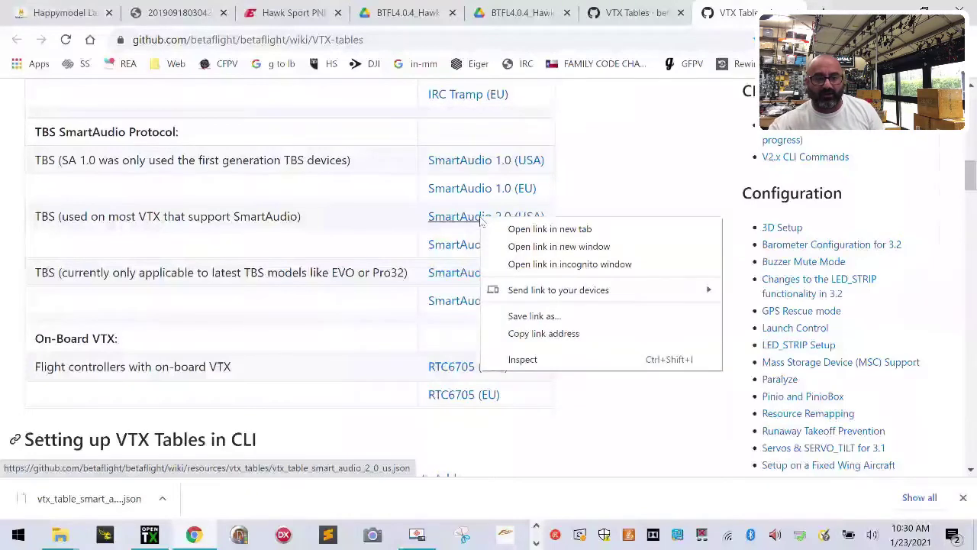
left_click(584, 317)
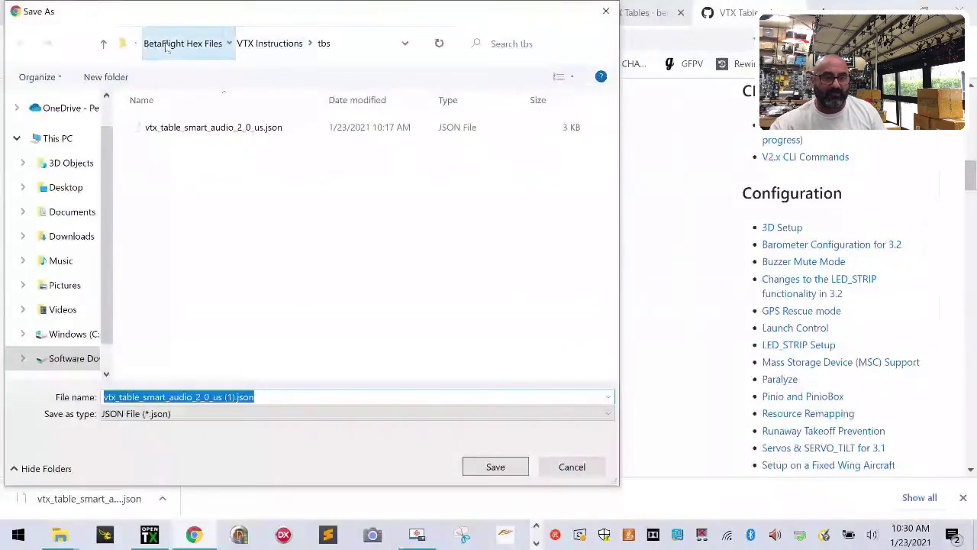
left_click(166, 44)
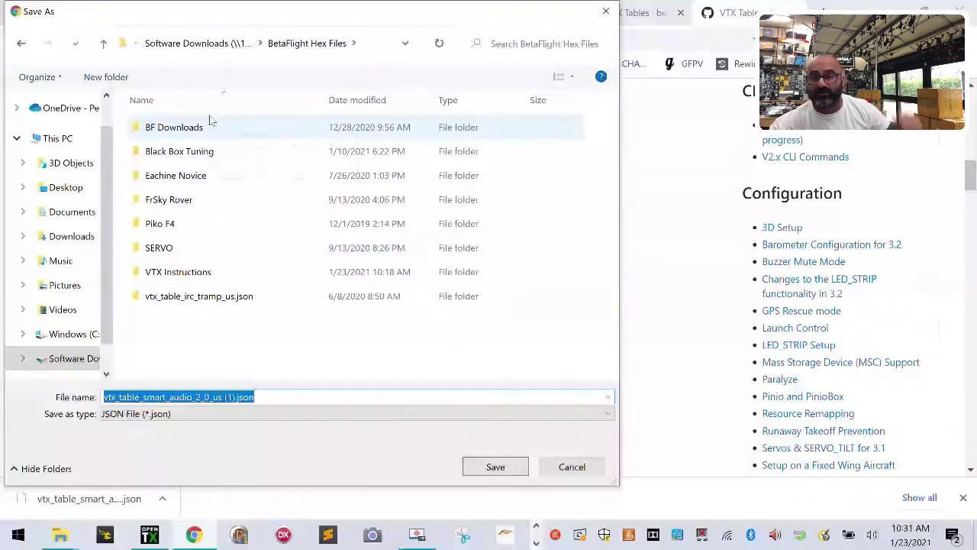
double_click(170, 276)
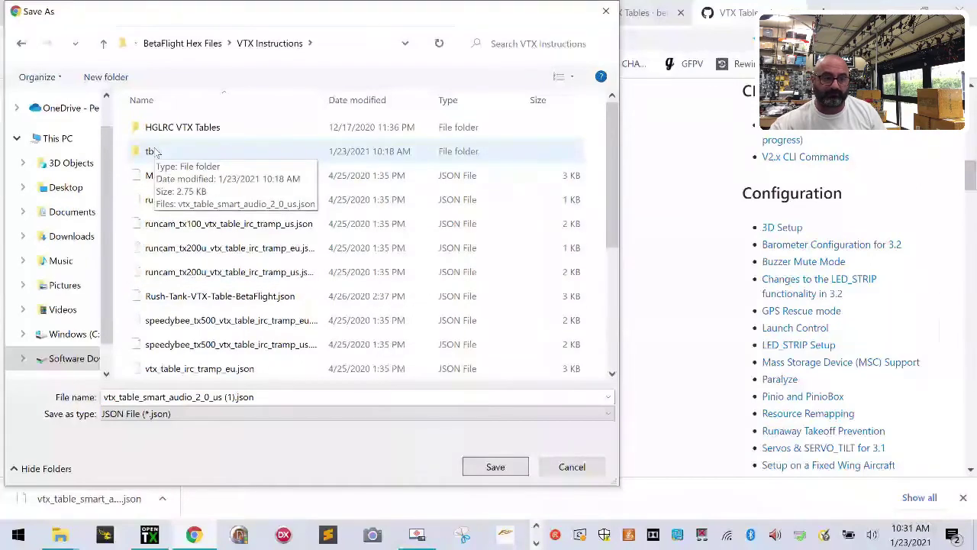
double_click(156, 151)
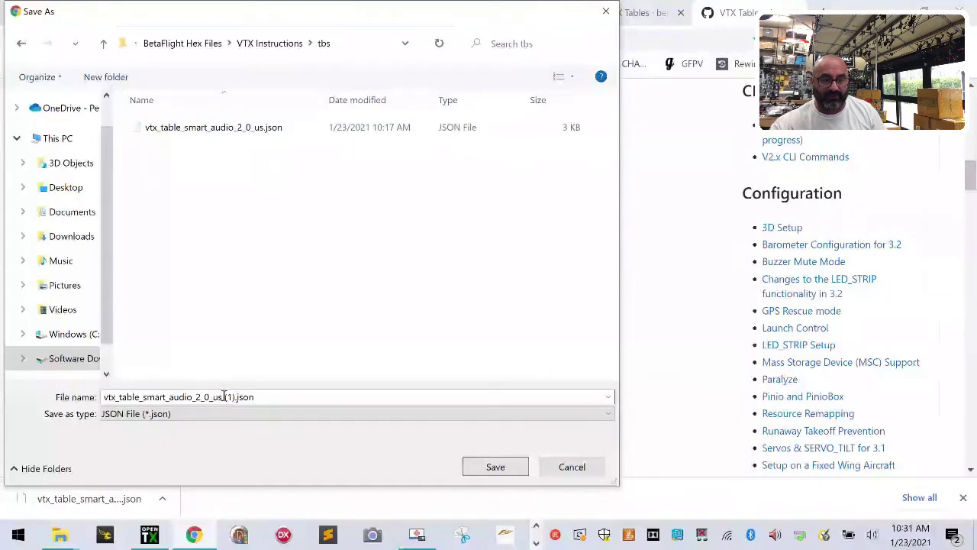
left_click(573, 466)
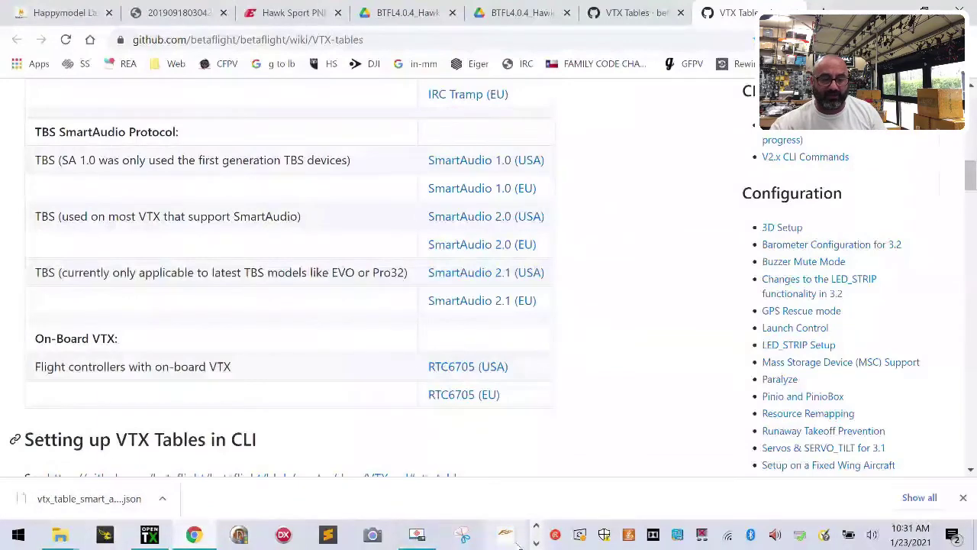
Step: Switch to Betaflight Configurator, load vtx_table_smart_audio_2_0_us.json as the VTX table and look over its bands and power levels
left_click(239, 534)
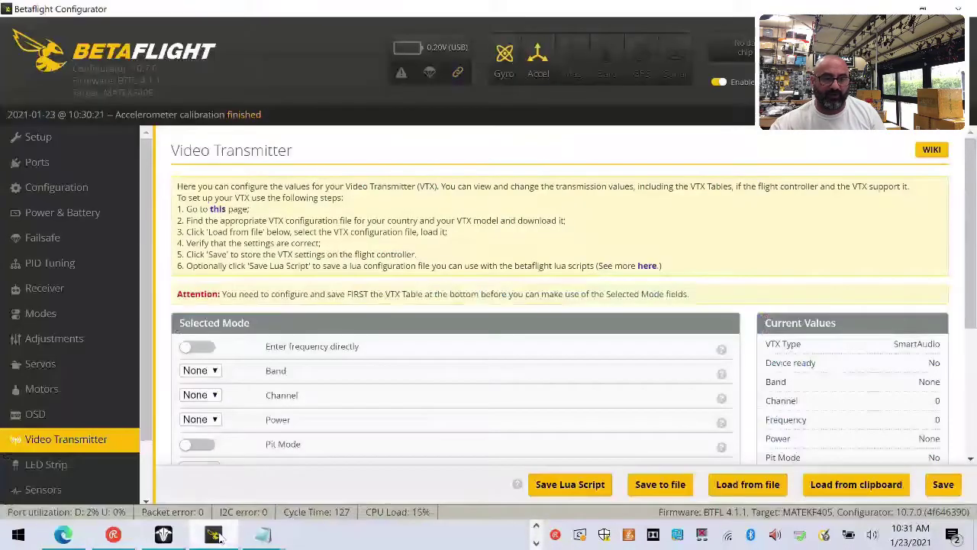
scroll(454, 388, "down", 5)
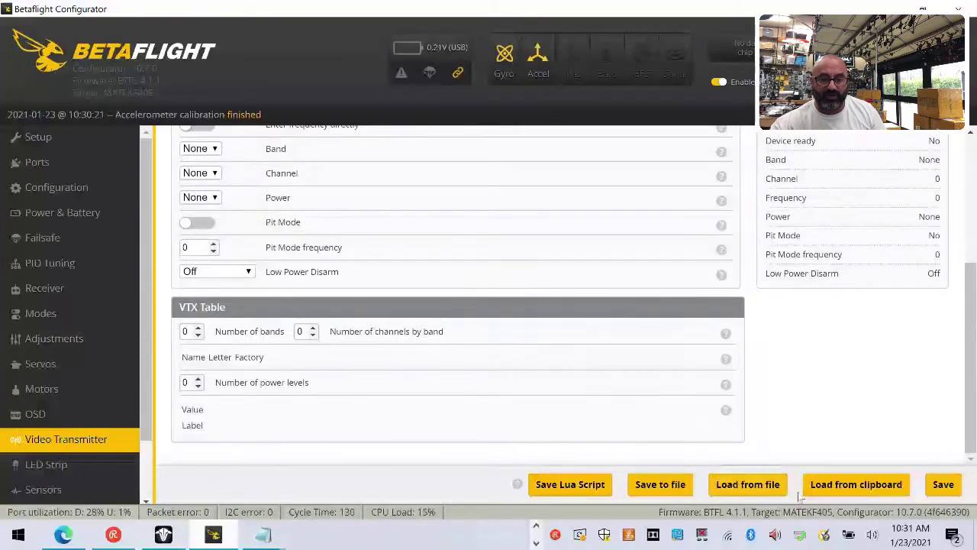
left_click(752, 486)
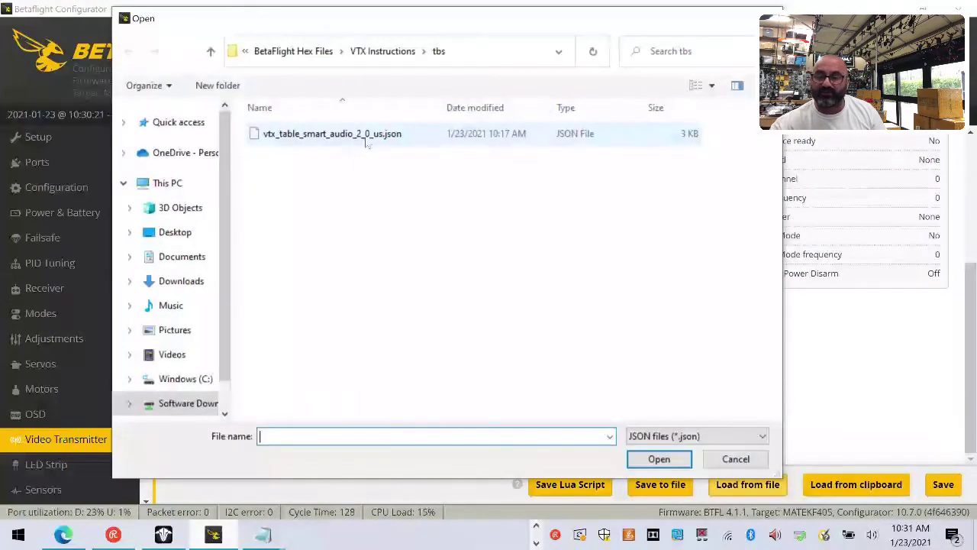
double_click(345, 144)
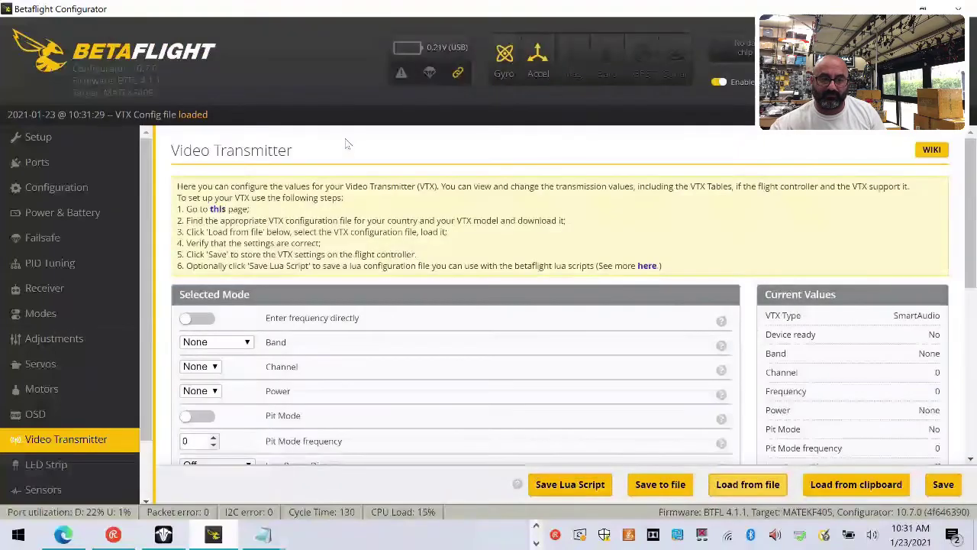
scroll(405, 348, "down", 2)
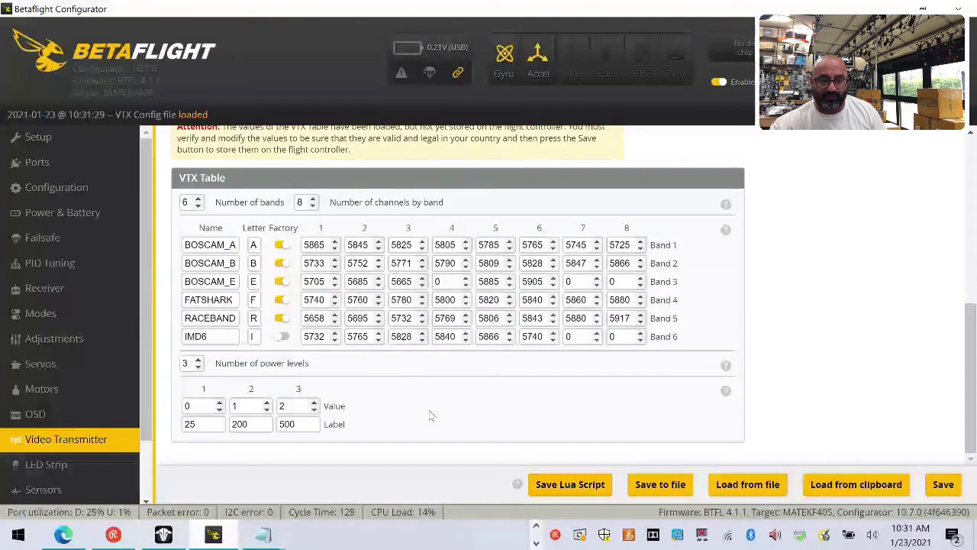
scroll(429, 410, "up", 10)
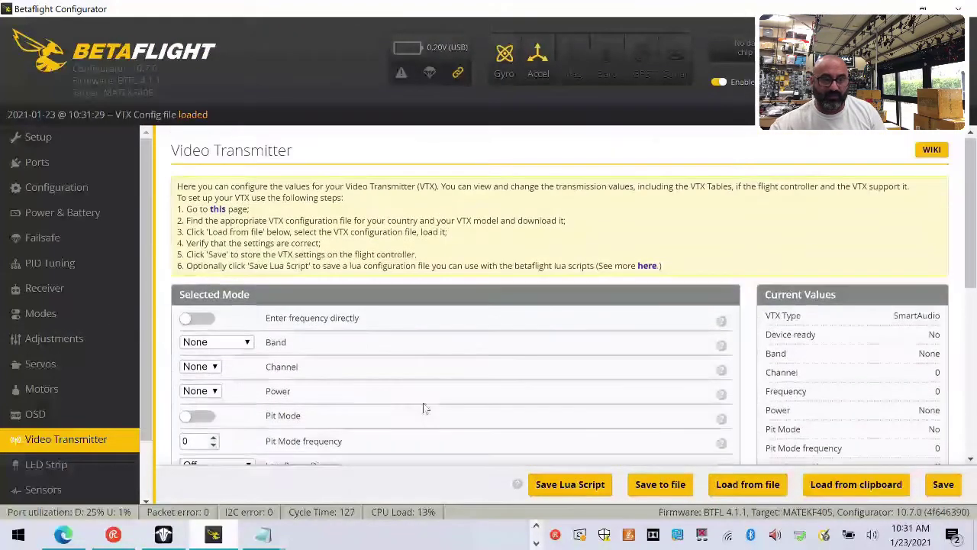
Step: Set the VTX selected mode to band BOSCAM_E, Channel 5 and power 25, and save it to the flight controller
left_click(231, 342)
left_click(218, 247)
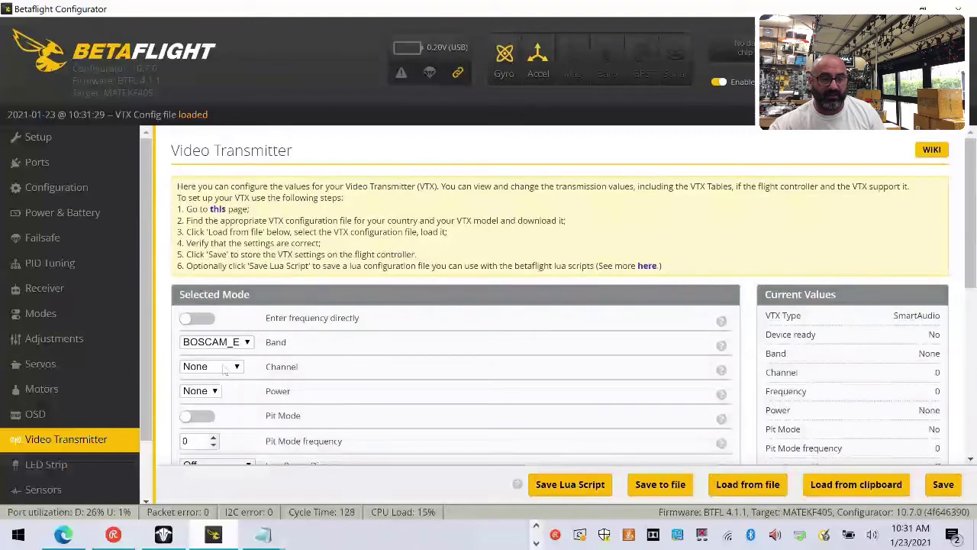
left_click(226, 367)
left_click(222, 330)
left_click(216, 391)
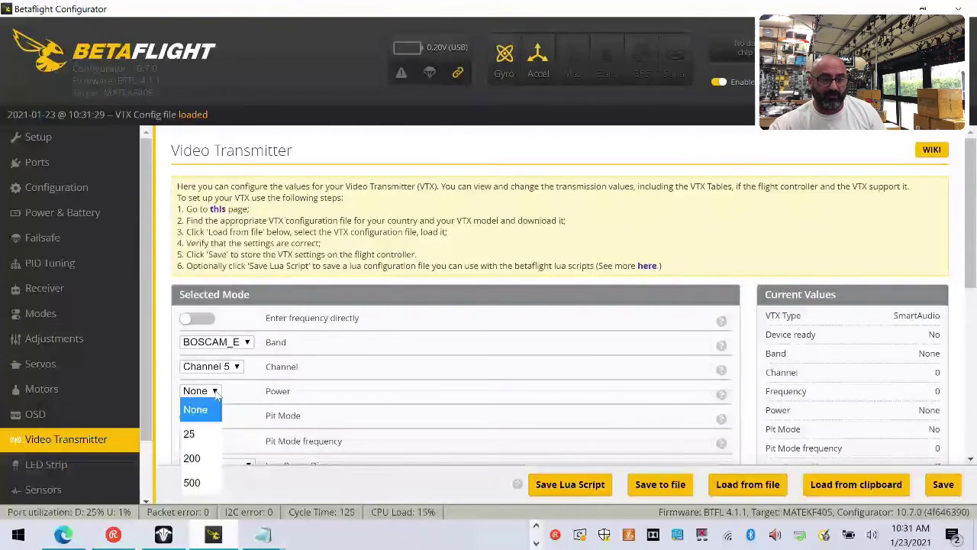
left_click(197, 433)
scroll(429, 450, "down", 2)
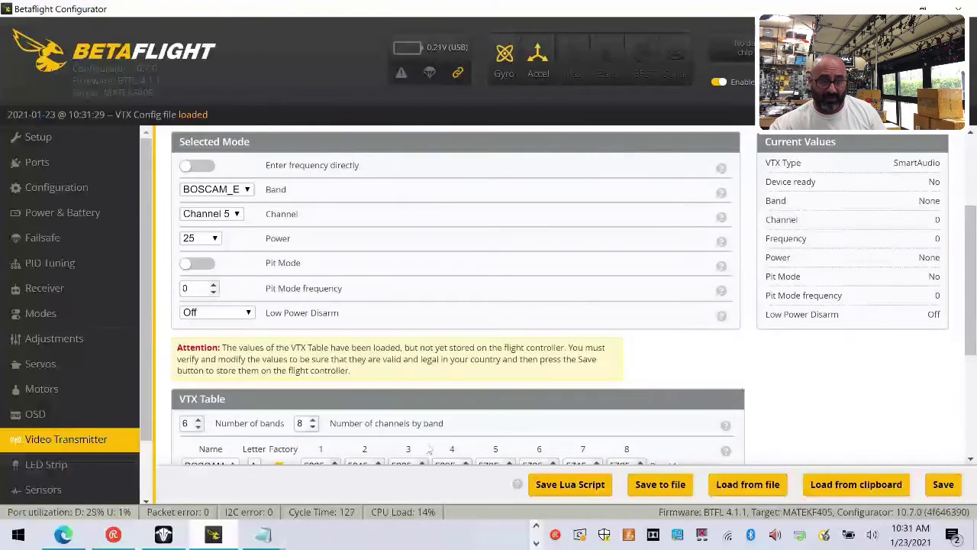
left_click(943, 485)
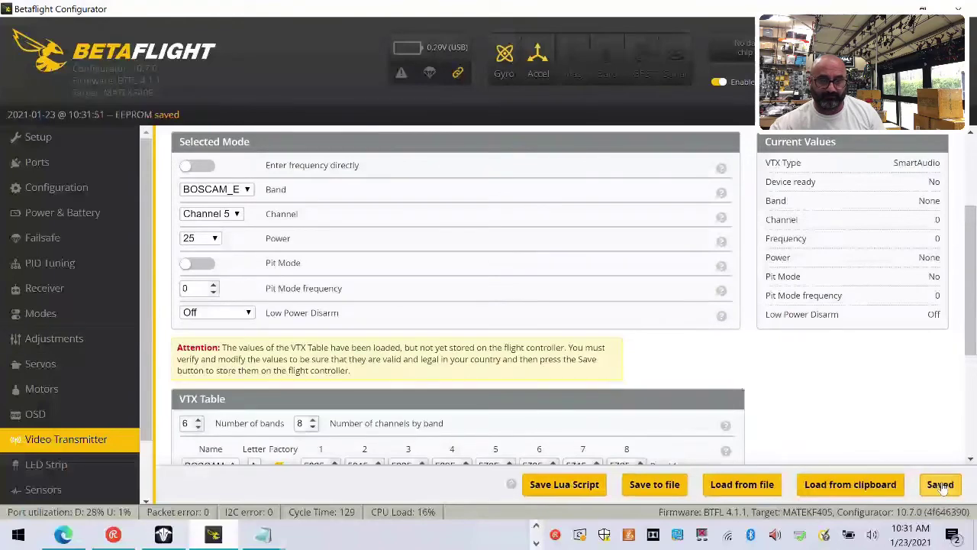
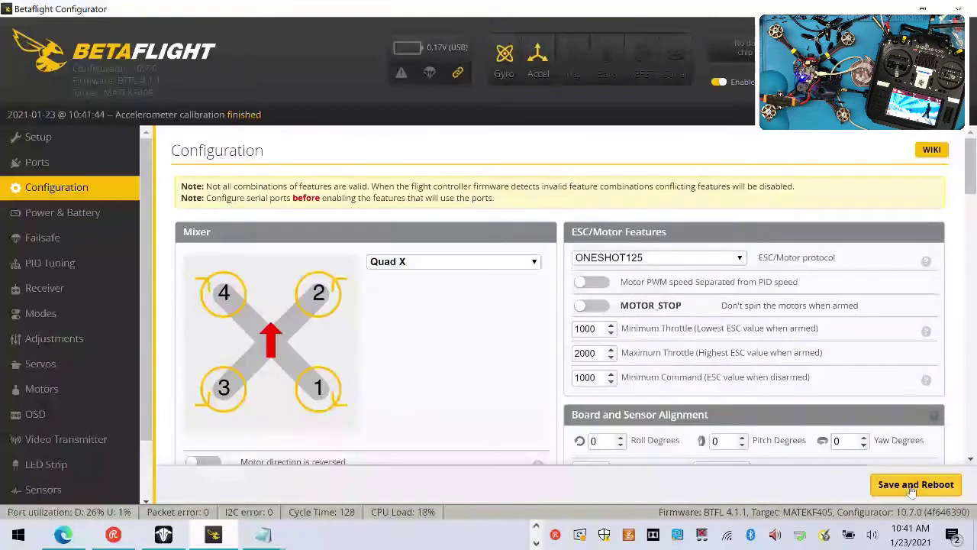
Step: Save the configuration with a reboot and recheck the ESC/Motor protocol and the gyro and PID loop frequencies
left_click(912, 488)
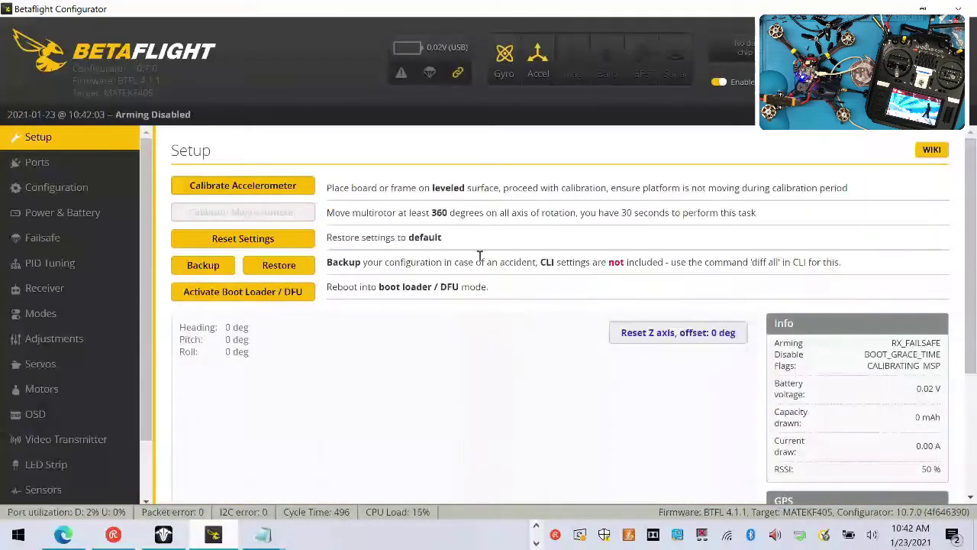
left_click(92, 190)
scroll(427, 412, "down", 2)
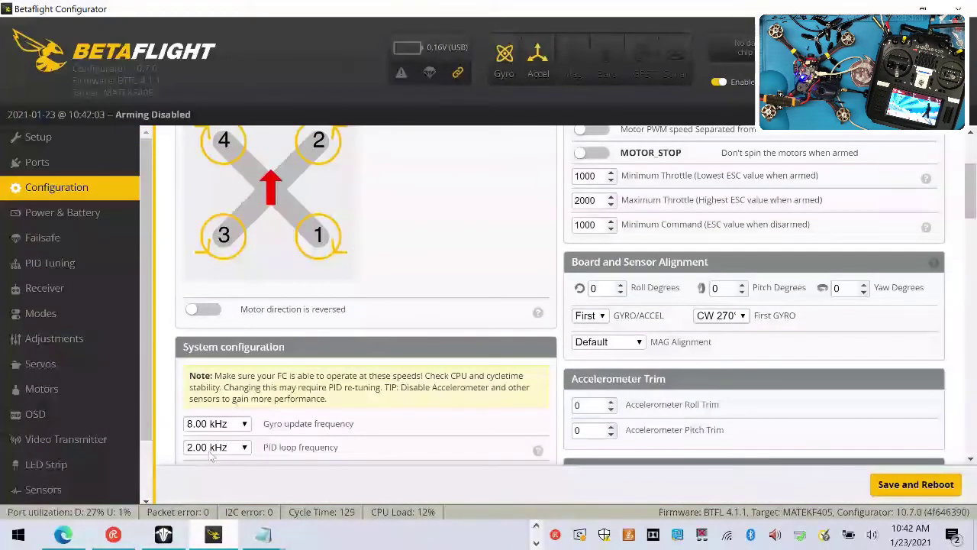
scroll(418, 422, "up", 2)
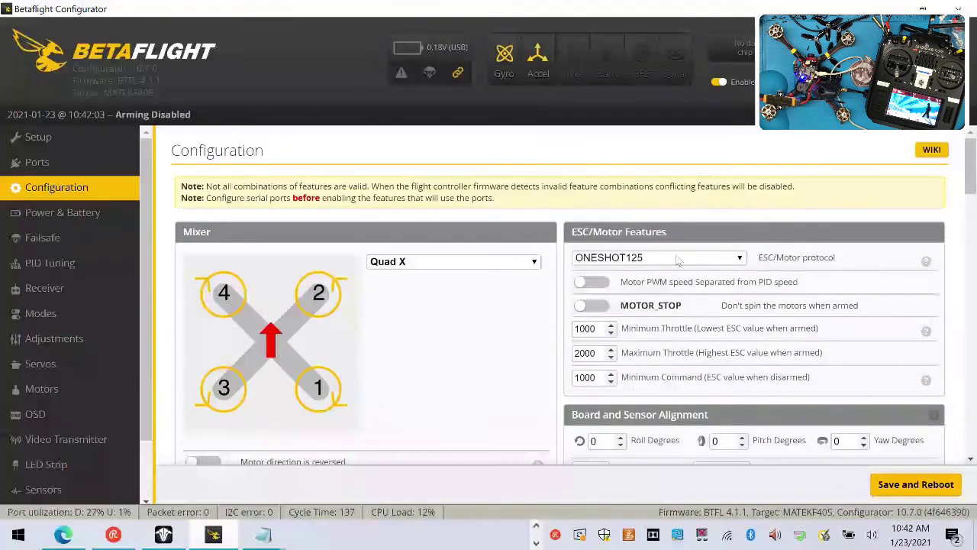
scroll(461, 344, "down", 3)
Step: Enable motor test mode and calibrate the ESC throttle range by raising the Master motor value to 2000 and returning it to minimum
left_click(68, 395)
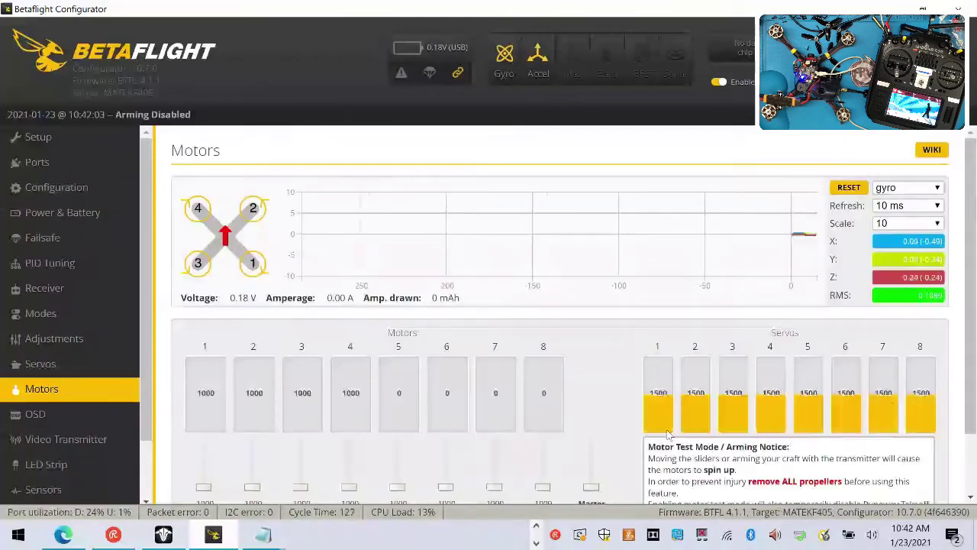
scroll(664, 452, "down", 2)
left_click(655, 473)
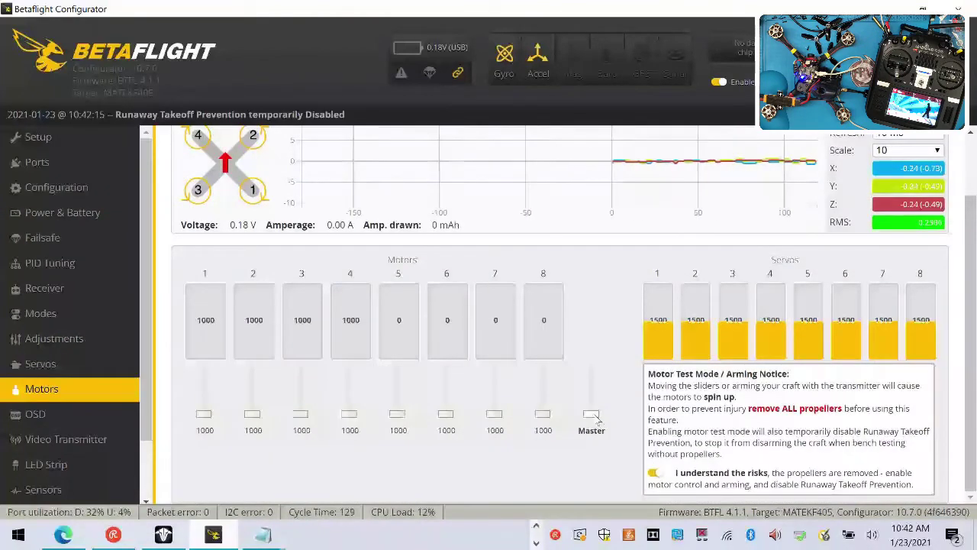
left_click_drag(591, 413, 599, 311)
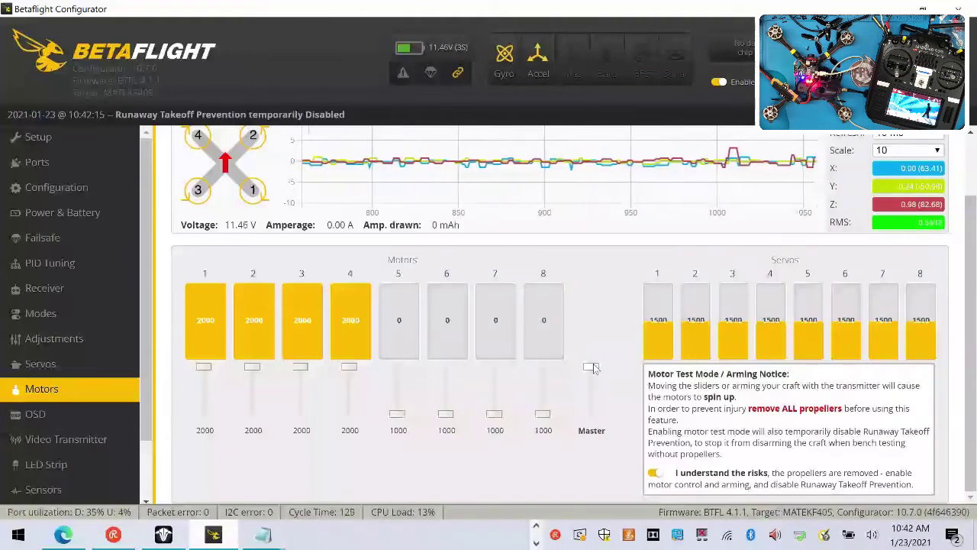
left_click_drag(595, 369, 588, 494)
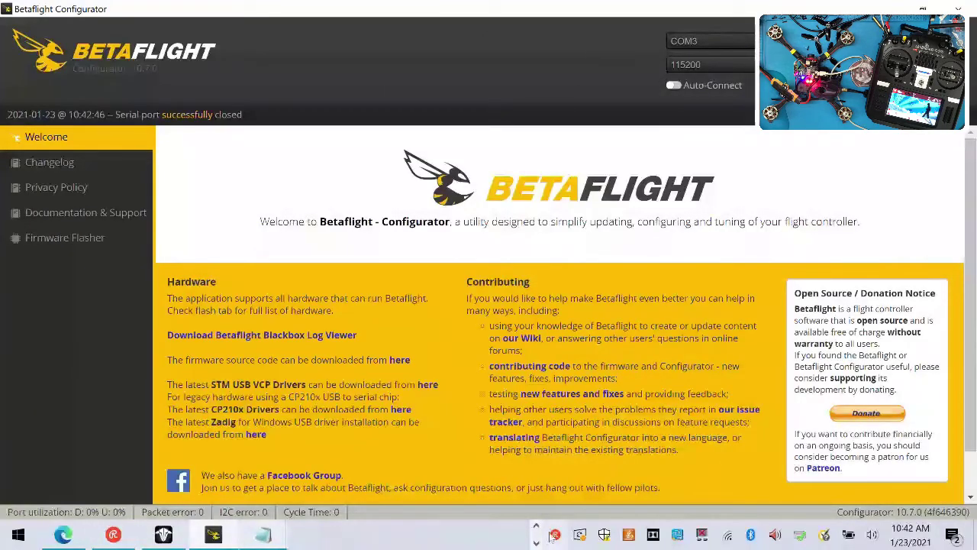
Step: Switch to BLHeliSuite32, read the setup of all ESCs and check the minimum and maximum throttle of ESCs 1 to 4 individually
left_click(281, 534)
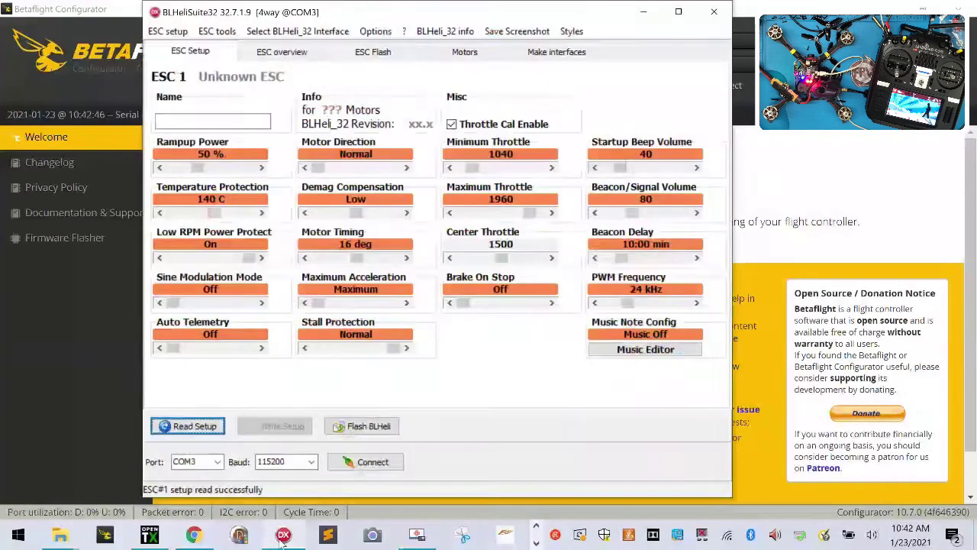
left_click(202, 426)
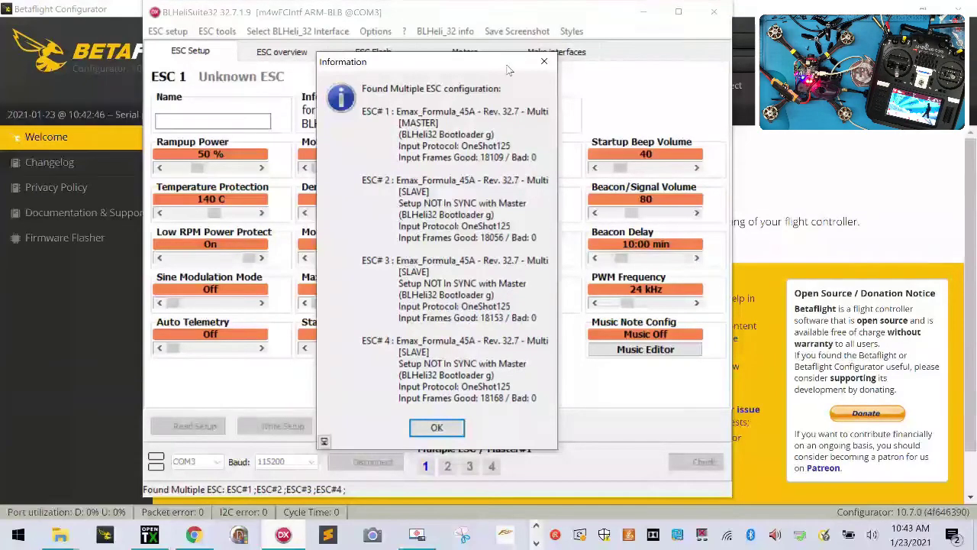
left_click(544, 61)
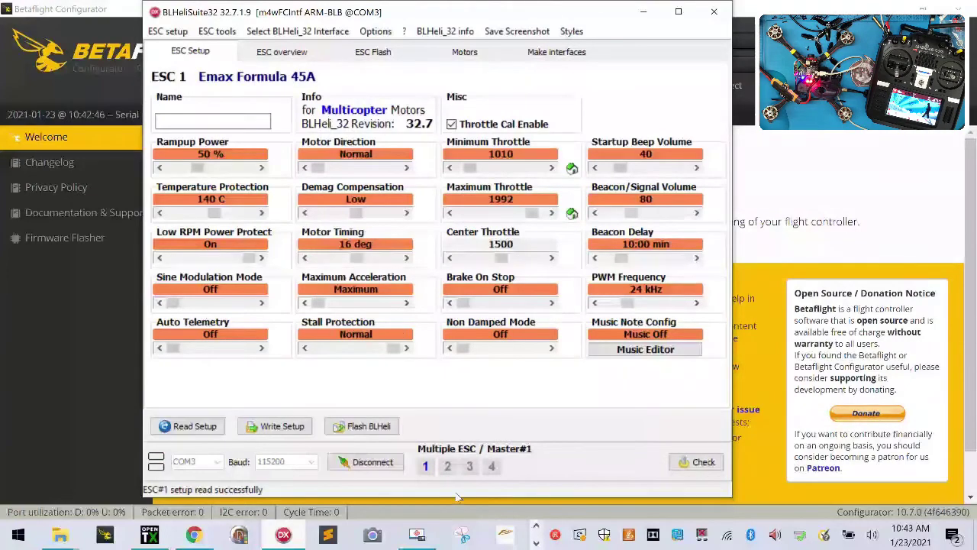
left_click(426, 467)
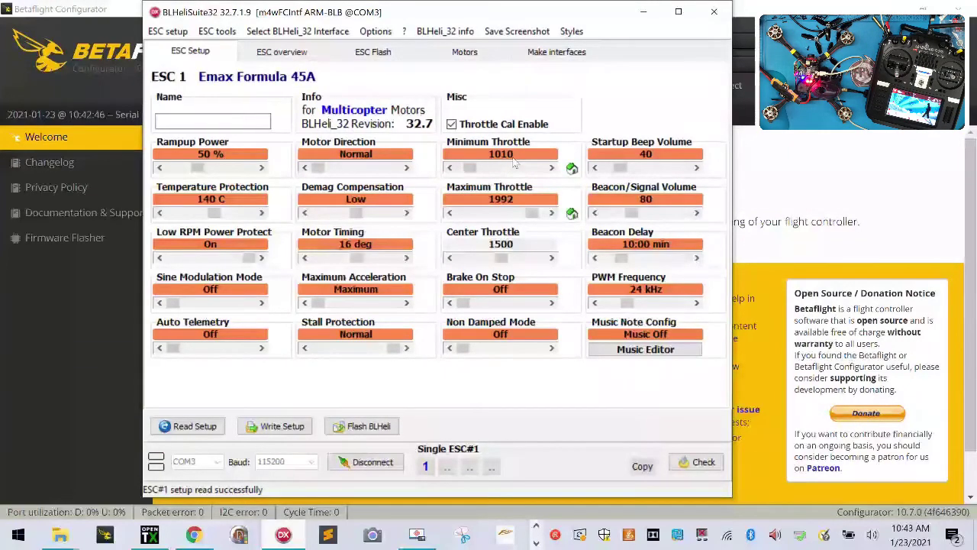
left_click(447, 467)
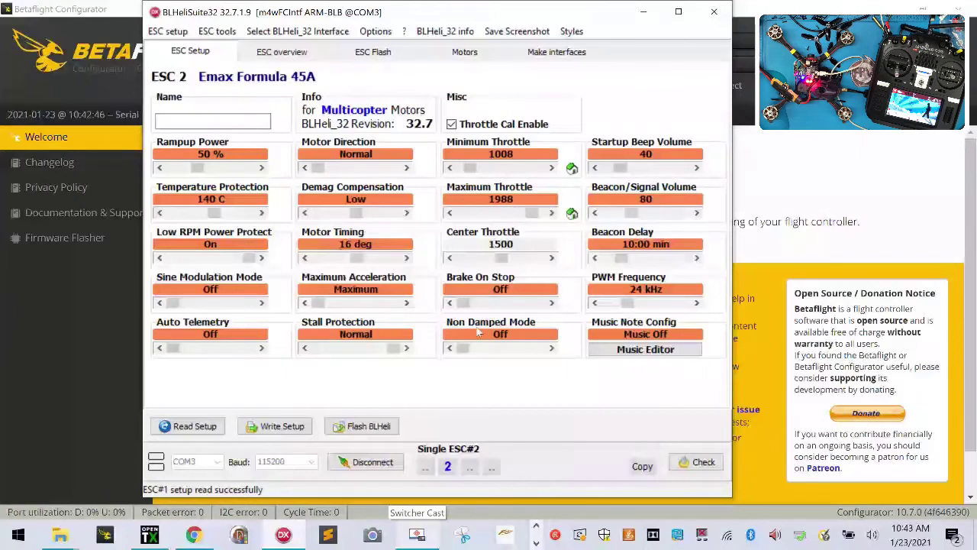
left_click(471, 467)
left_click(492, 467)
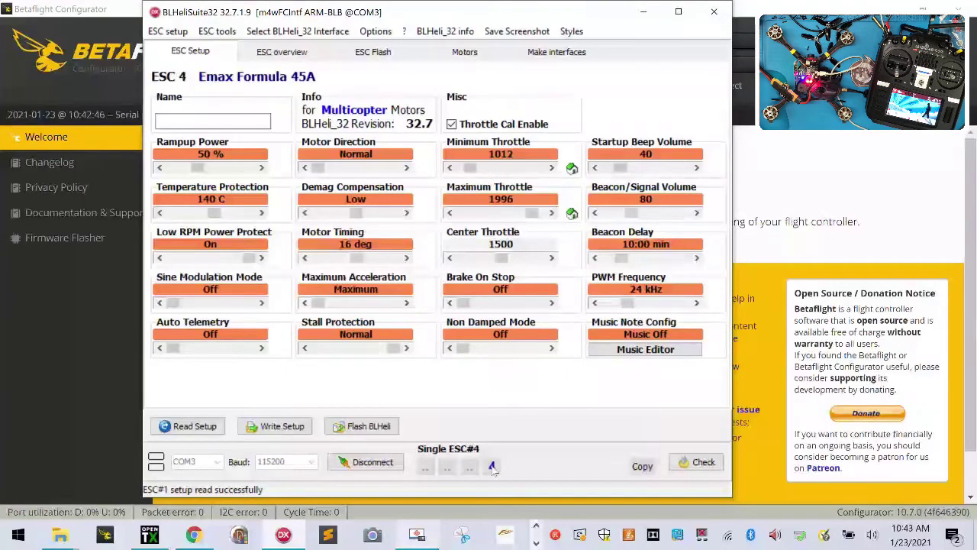
Step: Select all four ESCs together, set their minimum throttle to 1012, and write the setup to them
left_click(425, 467)
left_click(447, 467)
left_click(471, 467)
left_click(492, 467)
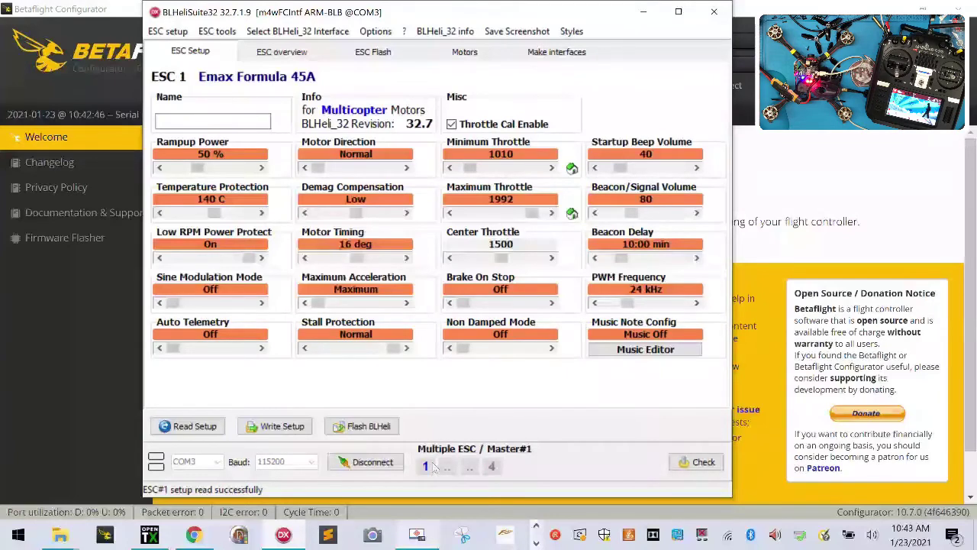
left_click(551, 167)
left_click(551, 167)
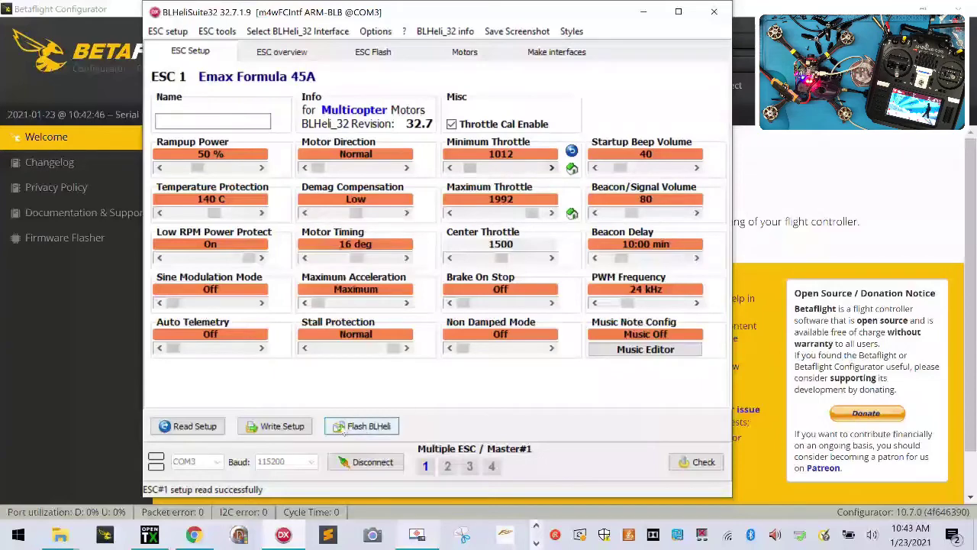
left_click(282, 426)
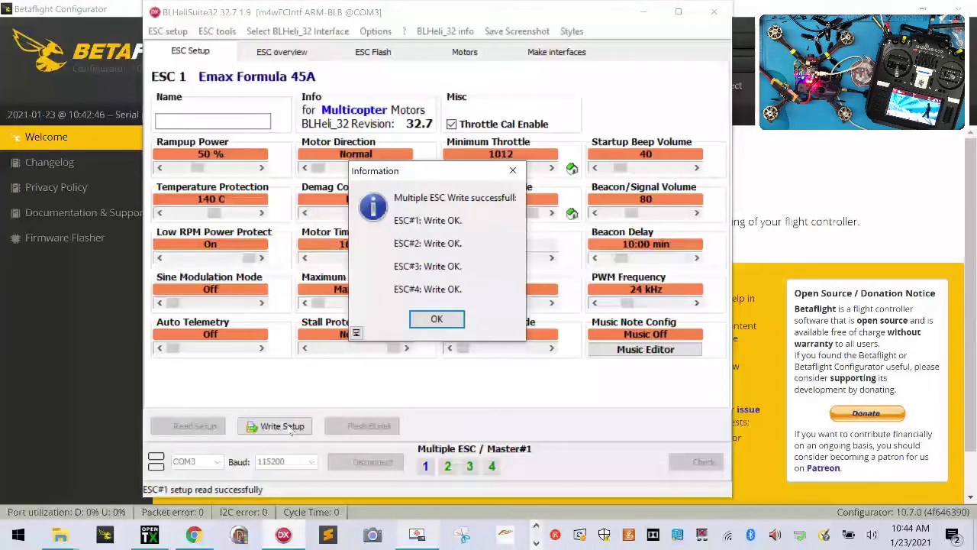
left_click(436, 319)
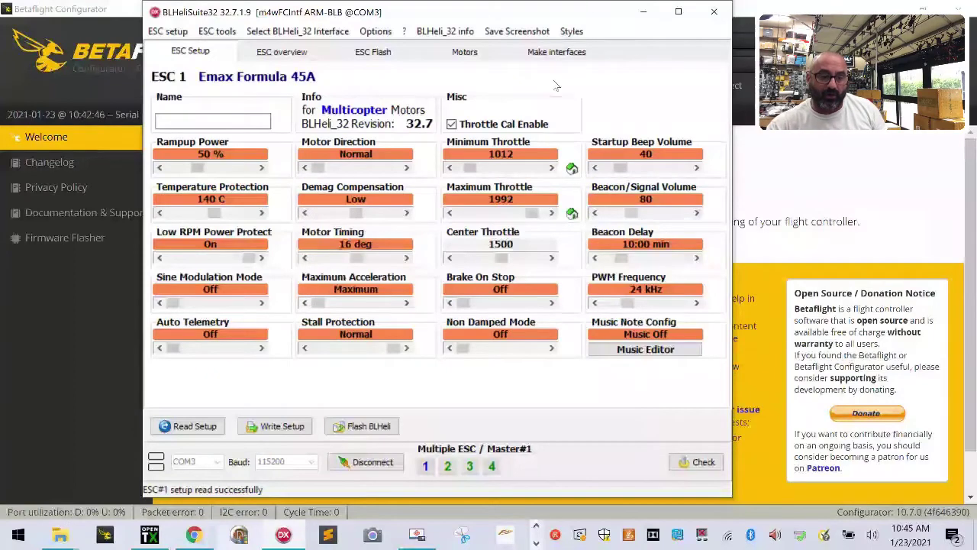
Step: Recheck the minimum and maximum throttle of ESCs 1 and 4 individually, and reselect all four ESCs
left_click(426, 466)
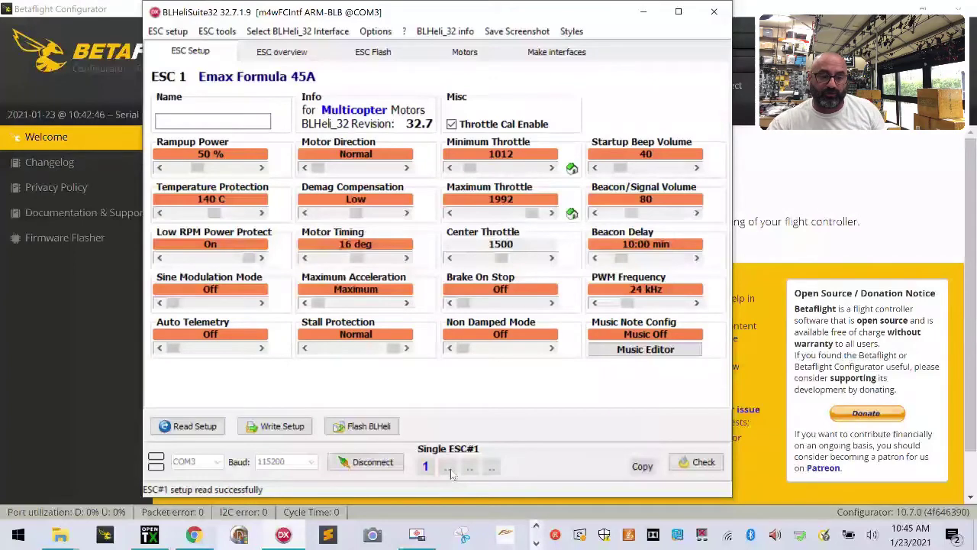
left_click(492, 467)
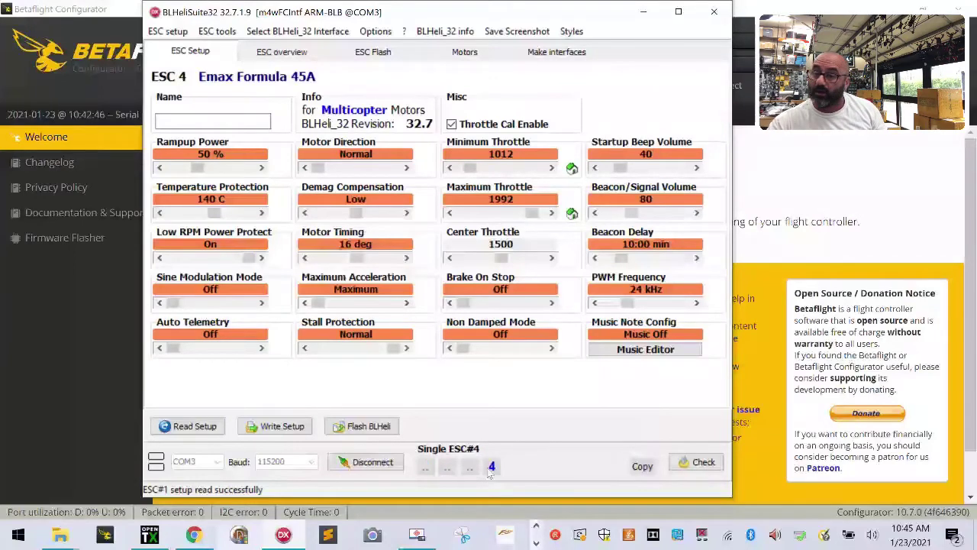
left_click(424, 468)
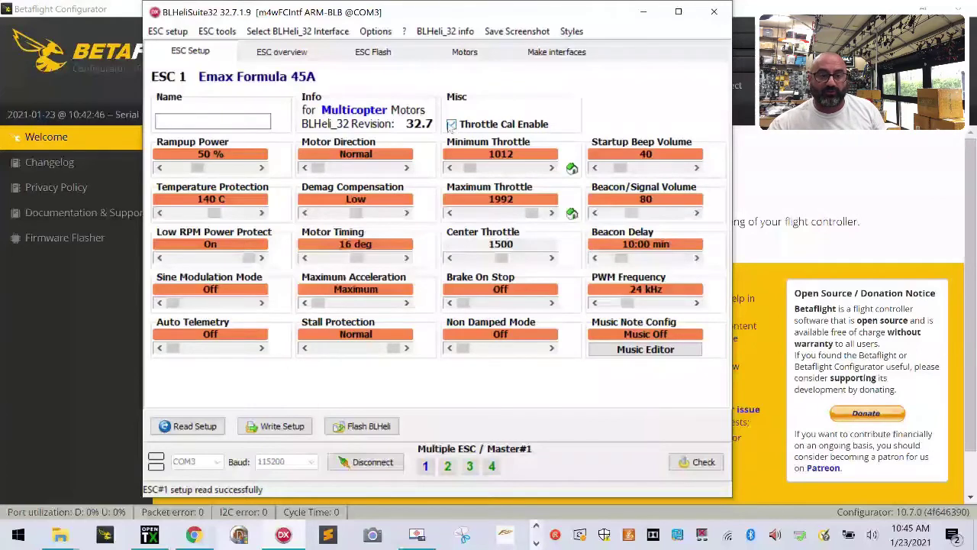
Step: Disable throttle calibration and write the setup to all four ESCs
mouse_move(451, 130)
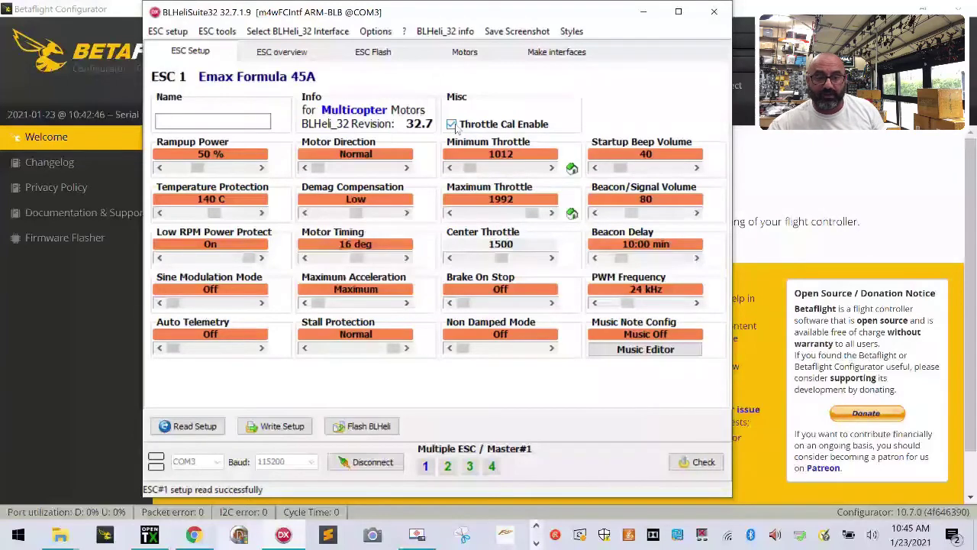
left_click(454, 127)
left_click(280, 421)
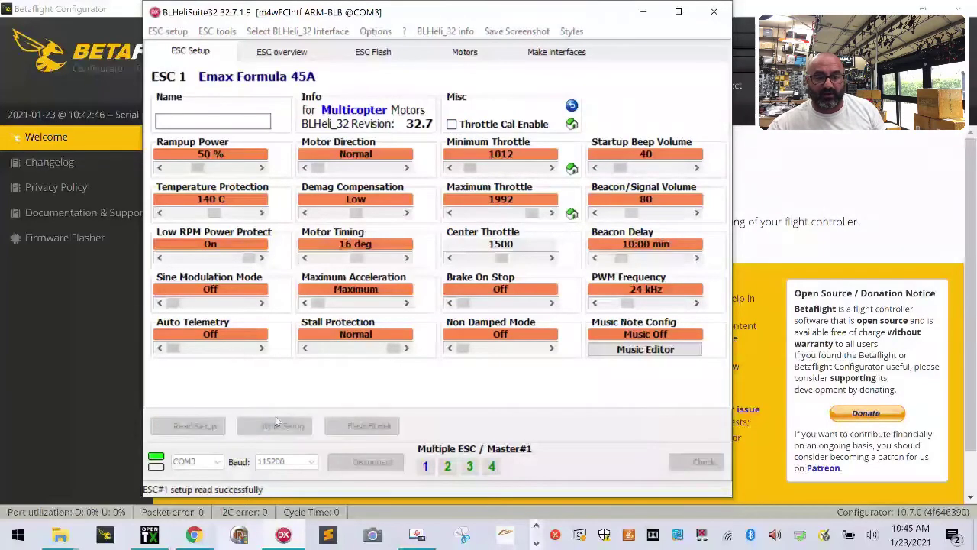